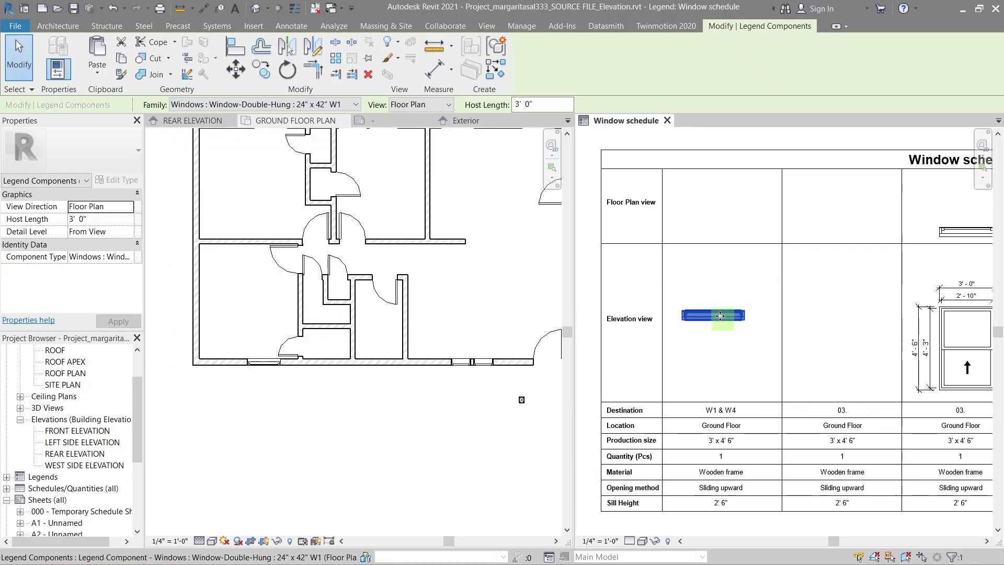
- Set the window legend component to an Elevation view
left_click(715, 210)
left_click(708, 278)
scroll(753, 287, "down", 2)
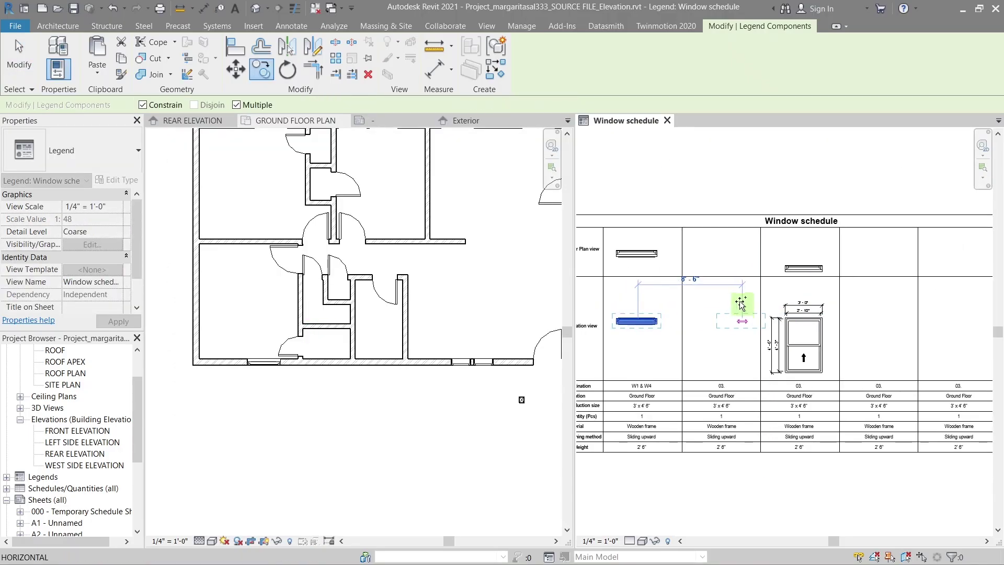
scroll(739, 296, "up", 3)
left_click(632, 259)
left_click(418, 104)
left_click(413, 129)
scroll(750, 332, "down", 3)
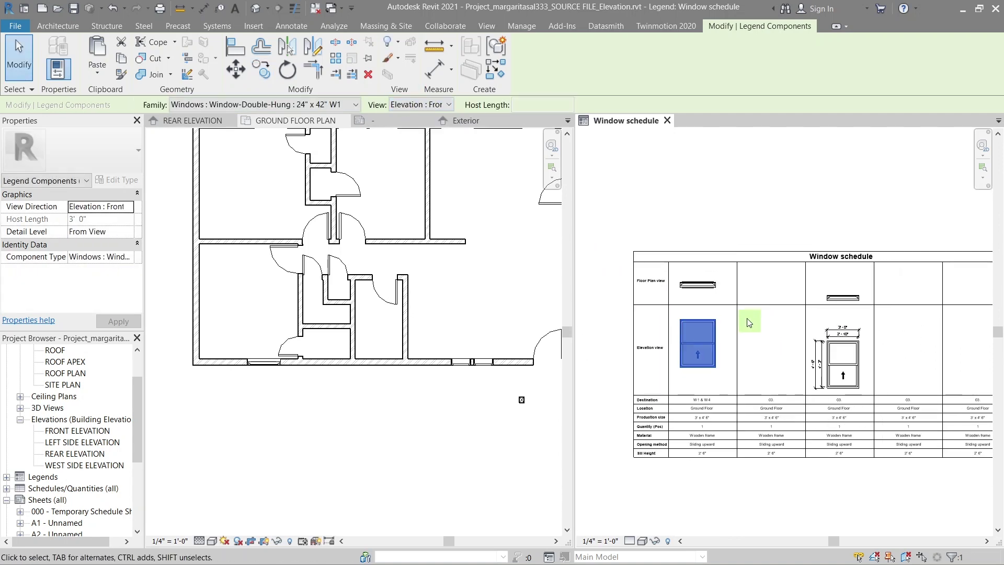
- Dimension the window elevation's height and width with aligned dimensions (DI)
key("d")
key("i")
scroll(679, 195, "up", 4)
left_click(679, 195)
left_click(642, 219)
scroll(609, 265, "up", 3)
left_click(609, 264)
left_click(784, 254)
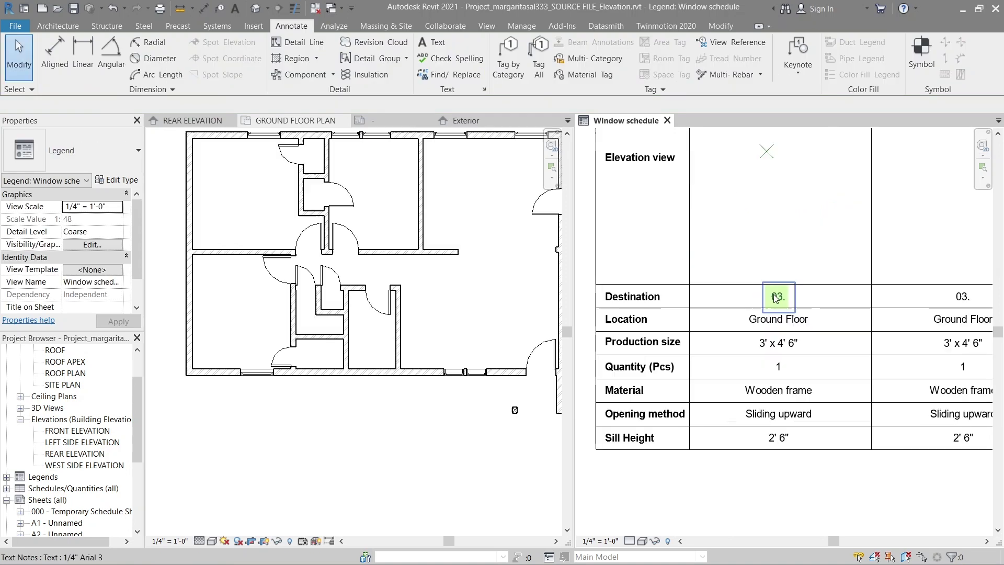
- Change the destination text to 'W1 & W4' and browse families for the Elevation-row component
double_click(784, 296)
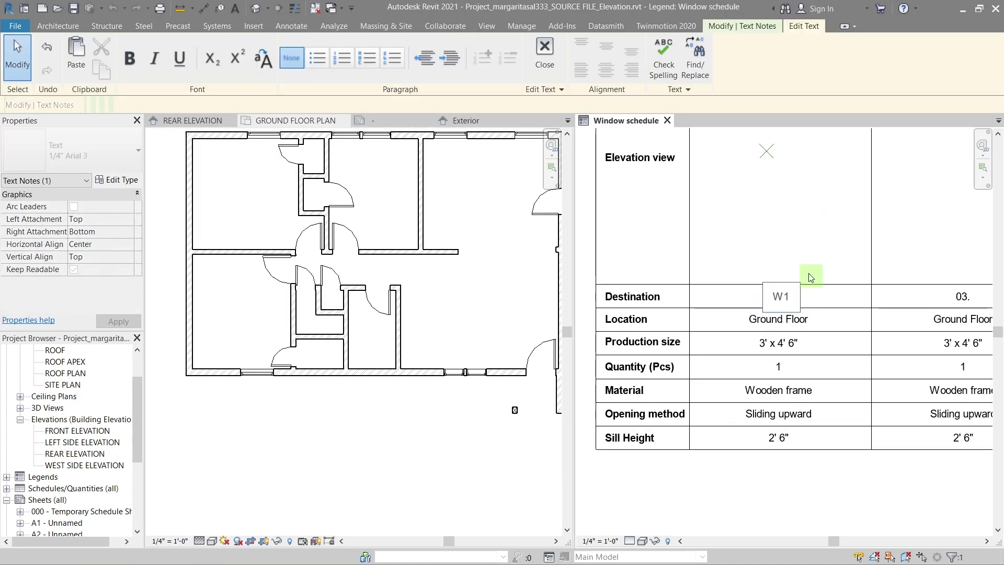
type("W1 & W4")
left_click(772, 257)
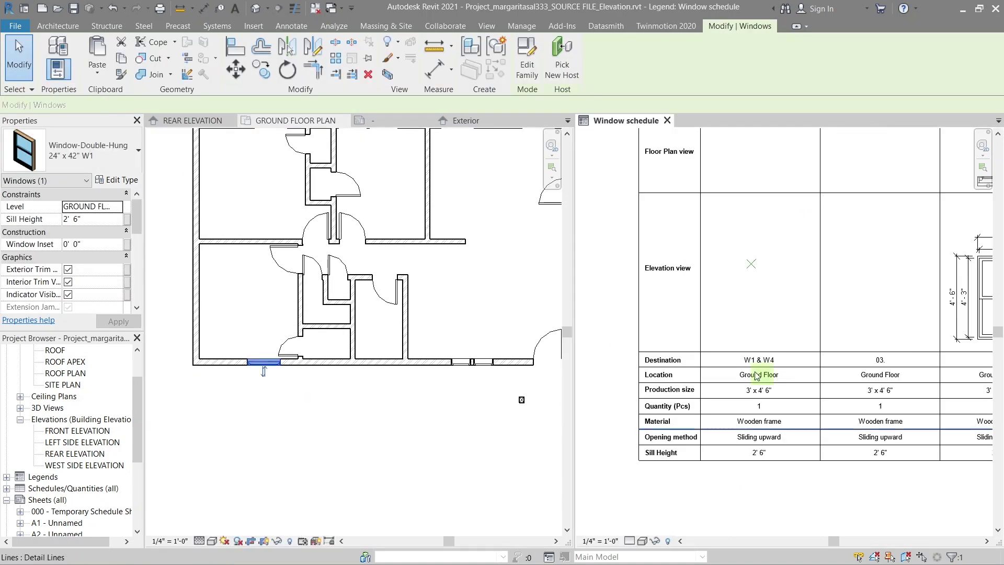
left_click(723, 231)
left_click(265, 104)
scroll(265, 314, "down", 15)
scroll(265, 373, "down", 7)
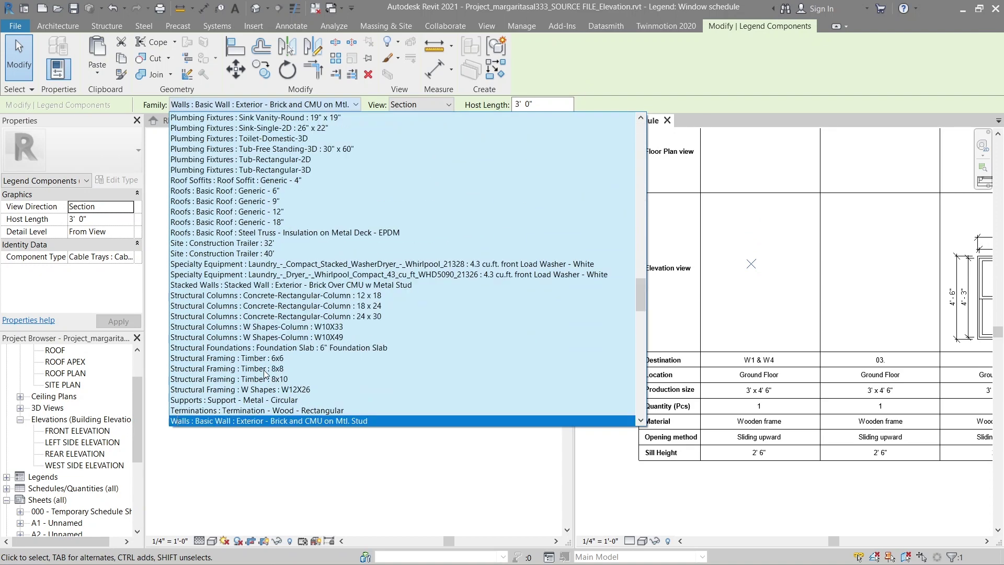
key("w")
scroll(259, 361, "down", 9)
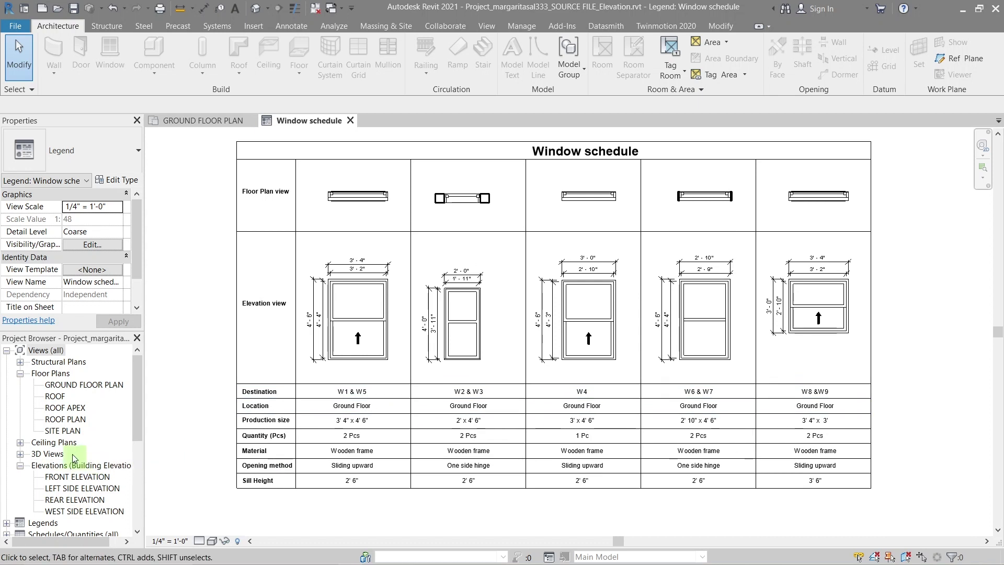
scroll(74, 457, "down", 2)
- Create a new legend view from the Legends category
scroll(73, 458, "down", 2)
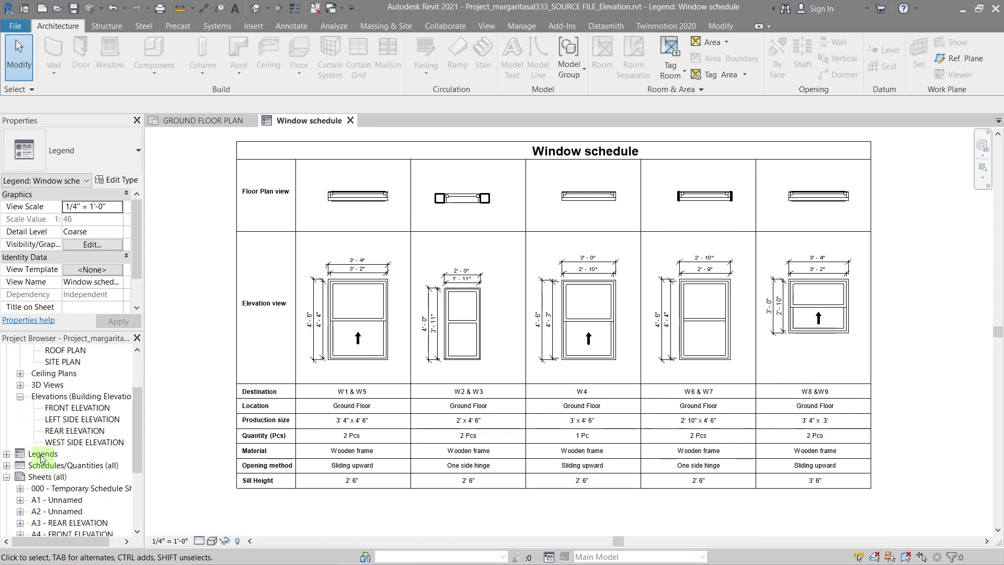
right_click(43, 453)
left_click(98, 462)
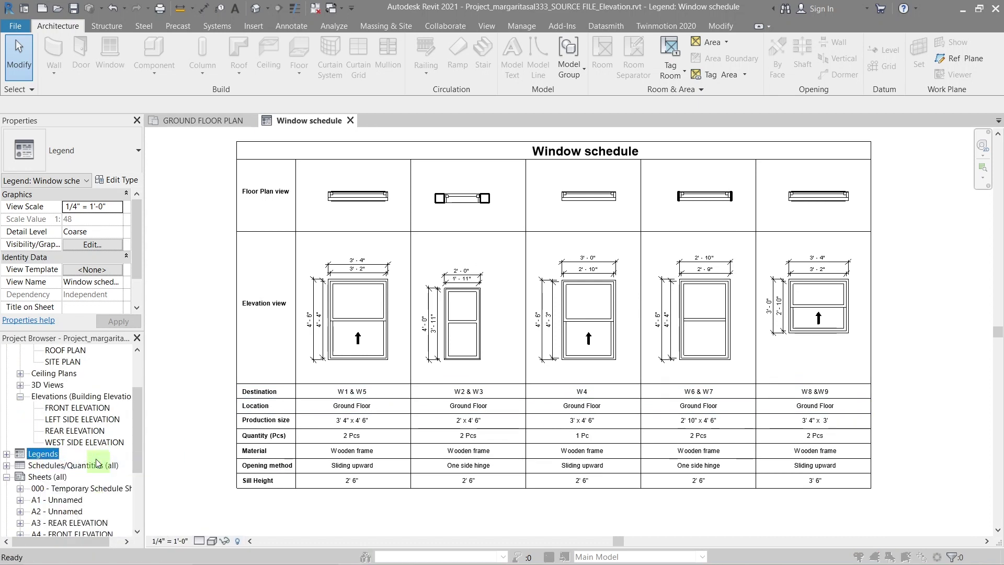
type("Door schedule")
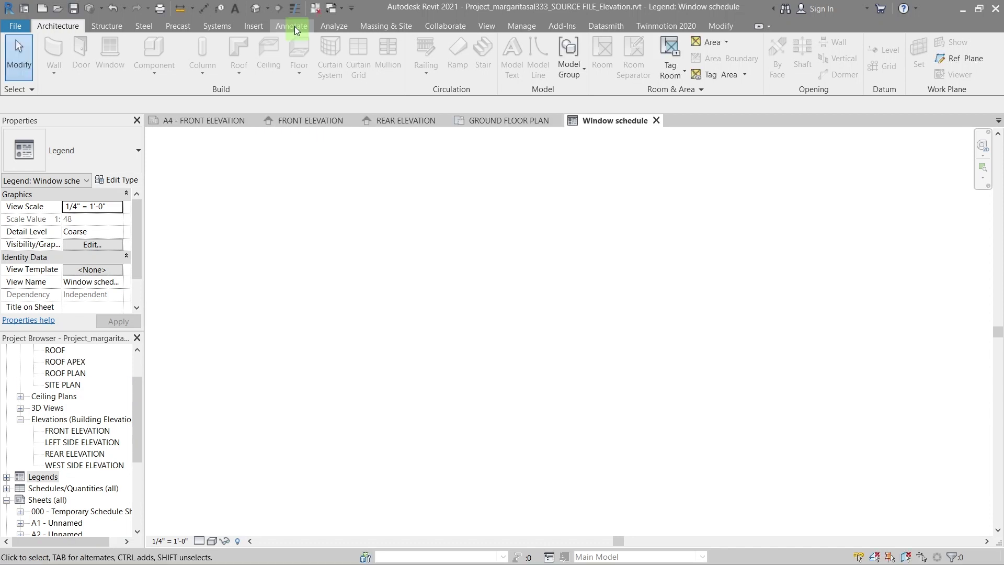
left_click(294, 26)
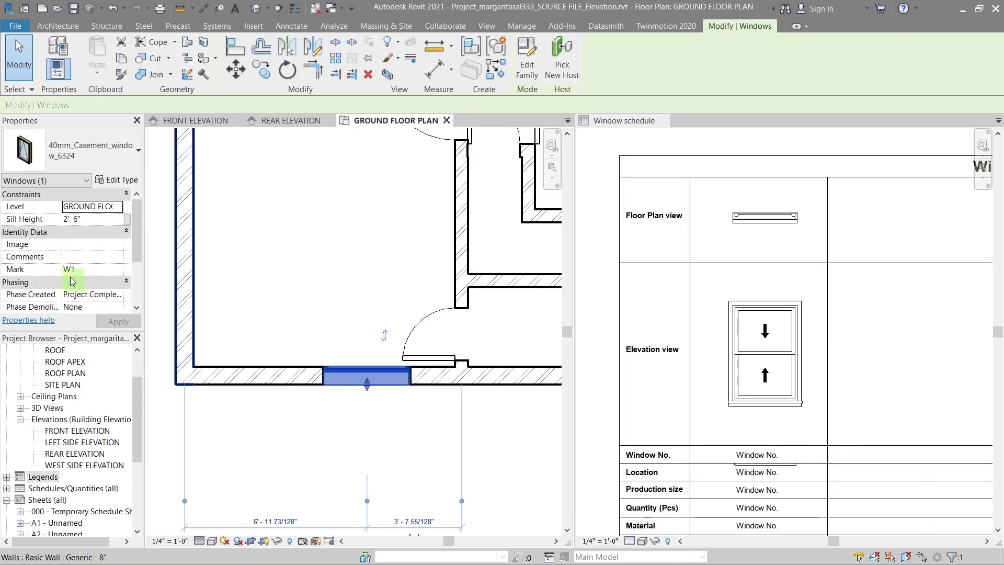
- Set the window's Mark to 50 and tag it by category in the plan
left_click(79, 271)
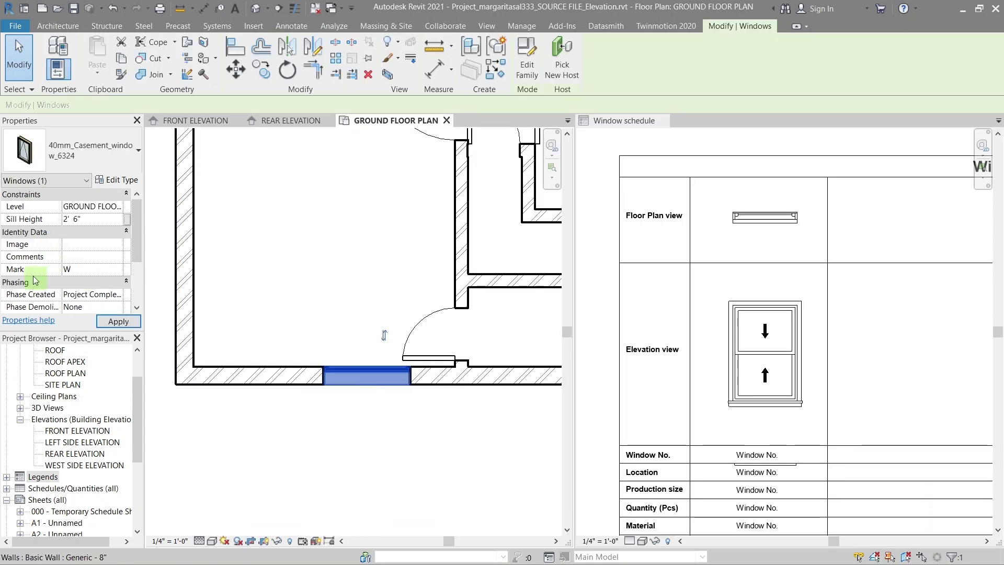
left_click(108, 321)
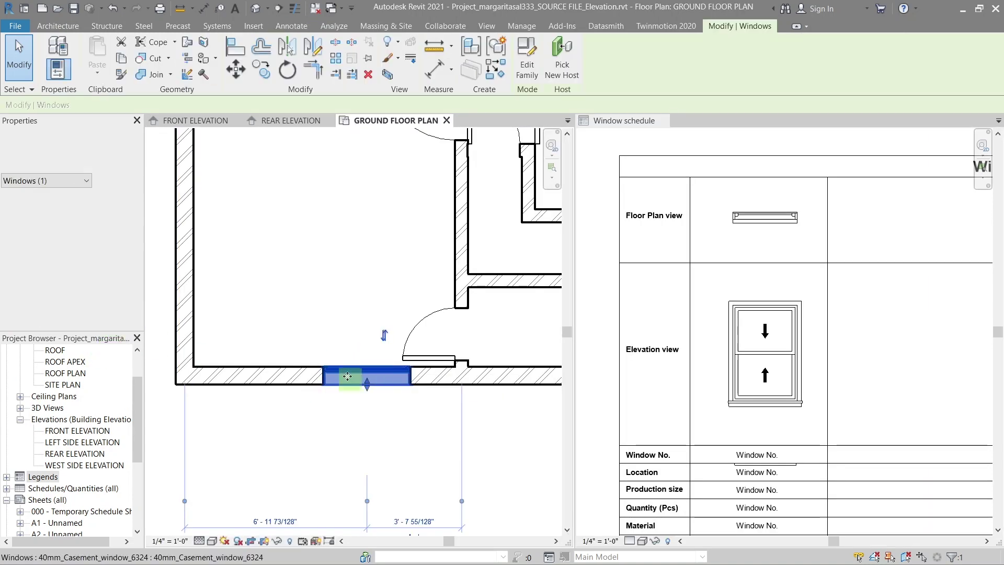
left_click(302, 442)
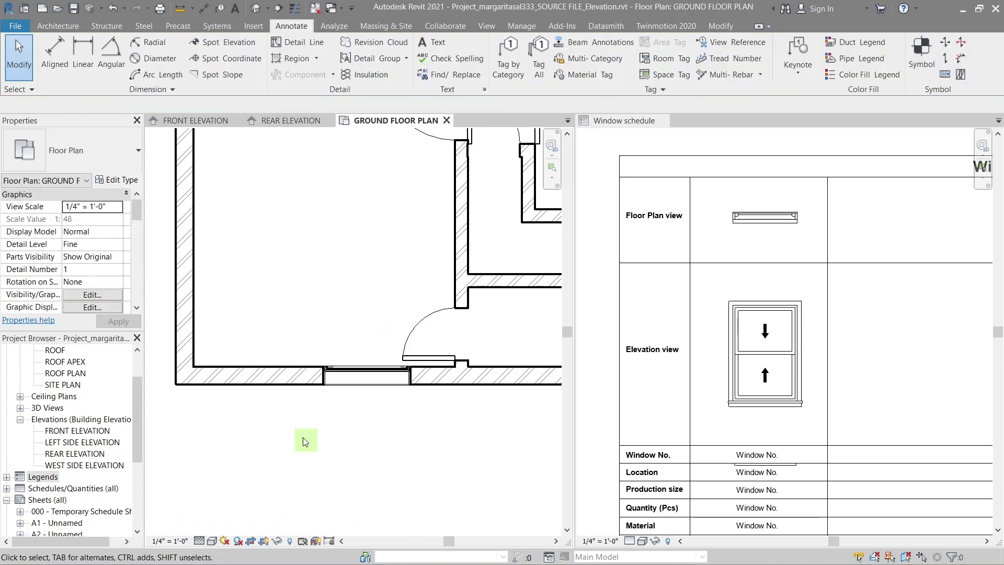
left_click(219, 8)
left_click(349, 407)
left_click(350, 408)
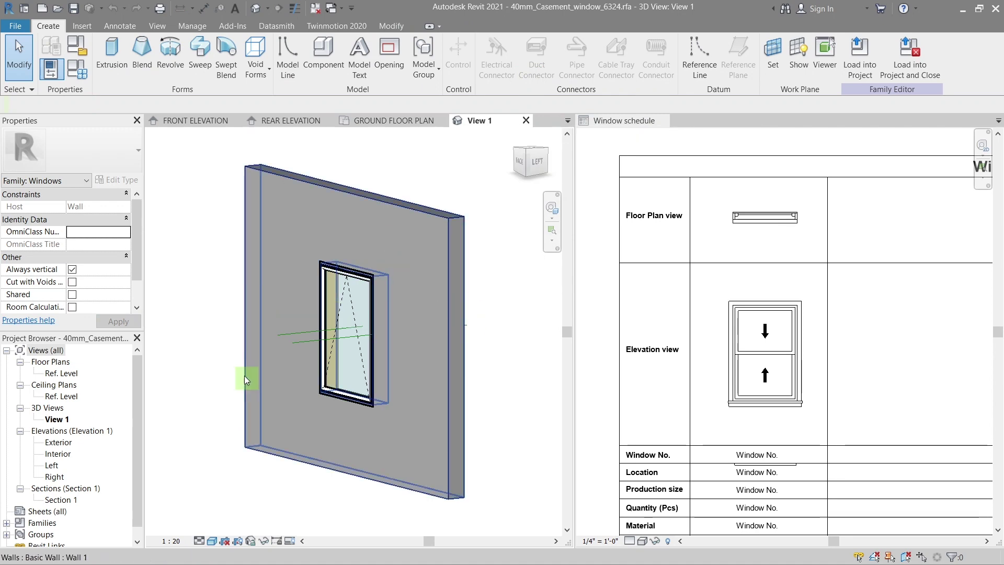
- Open the Window Tag family and add Mark to its label parameters
left_click(525, 120)
left_click(524, 63)
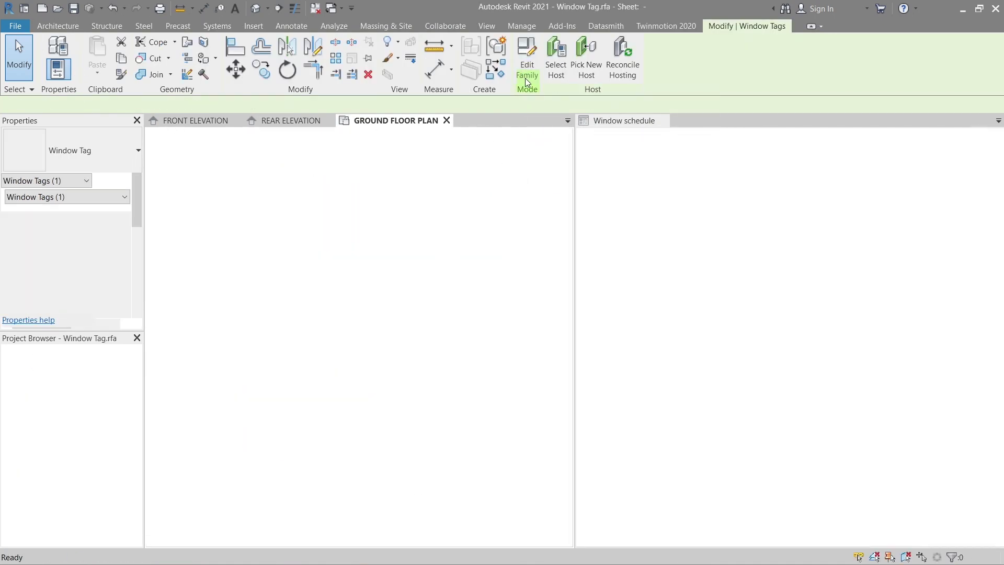
left_click(316, 376)
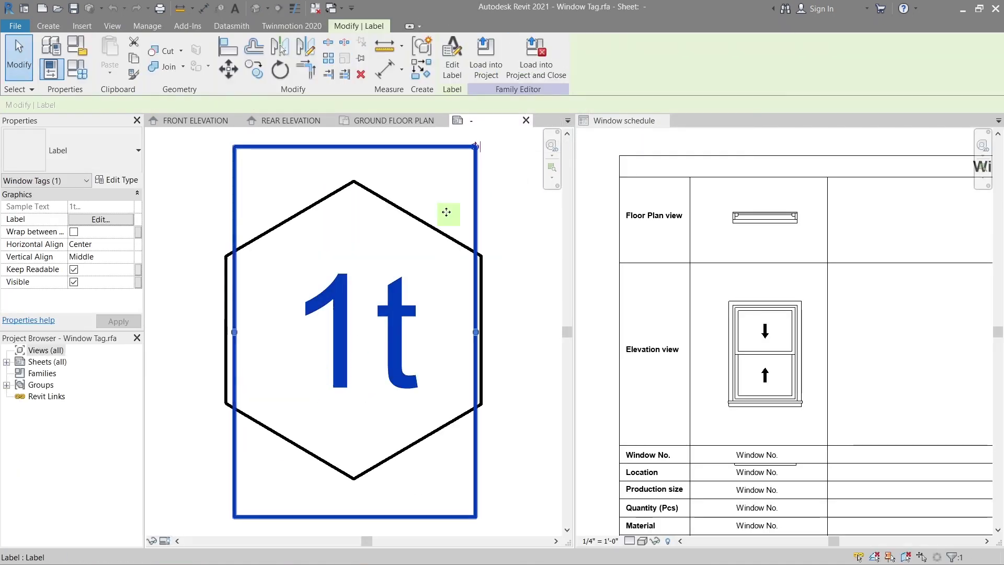
left_click(452, 69)
double_click(280, 311)
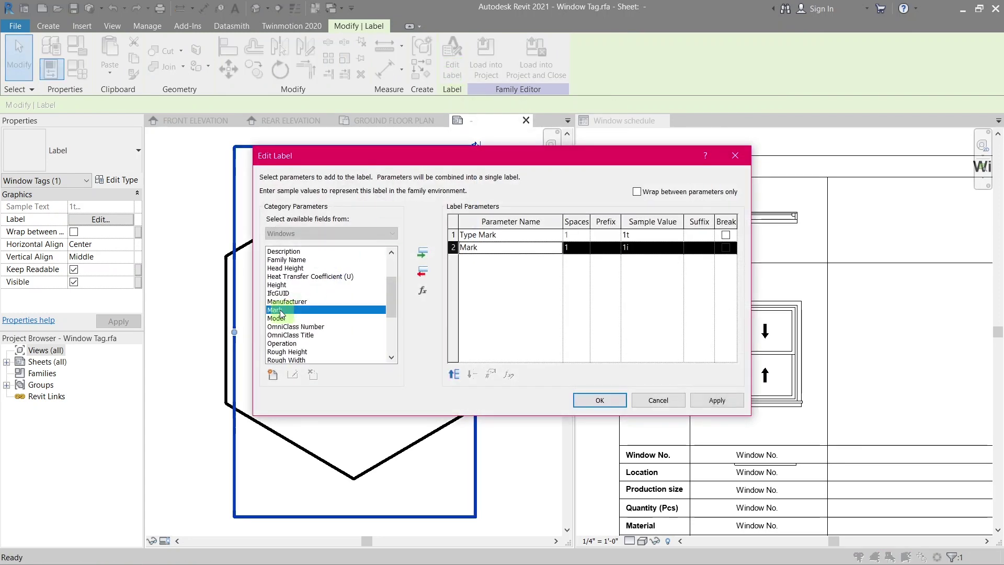
- Remove Type Mark from the label and reload the tag, overwriting the existing version
left_click(453, 235)
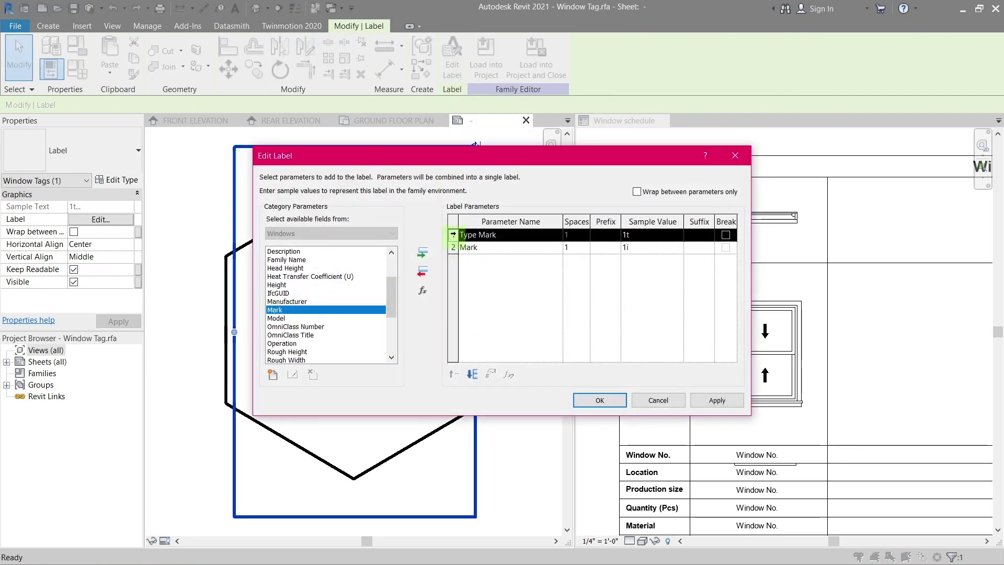
left_click(724, 248)
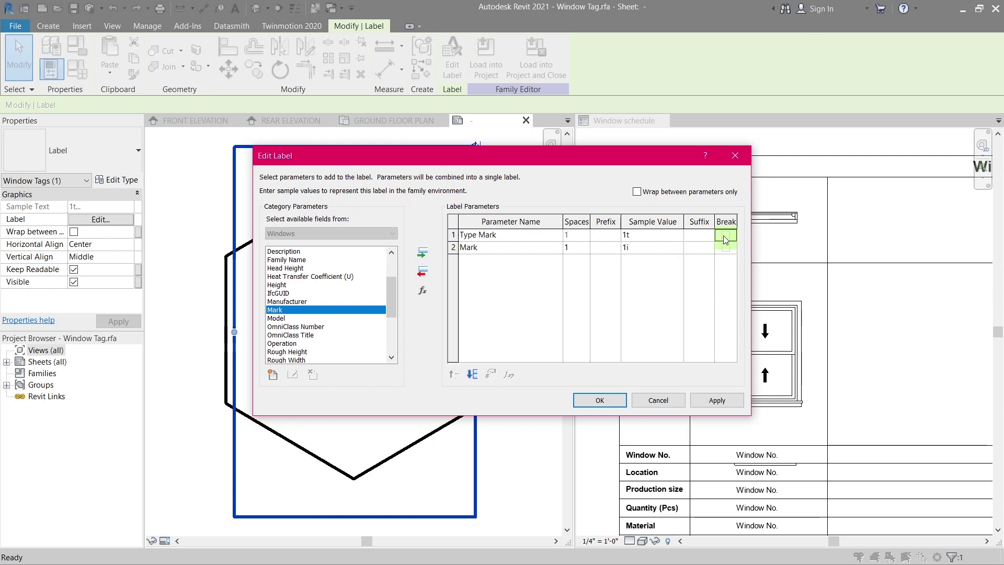
left_click(427, 269)
left_click(423, 274)
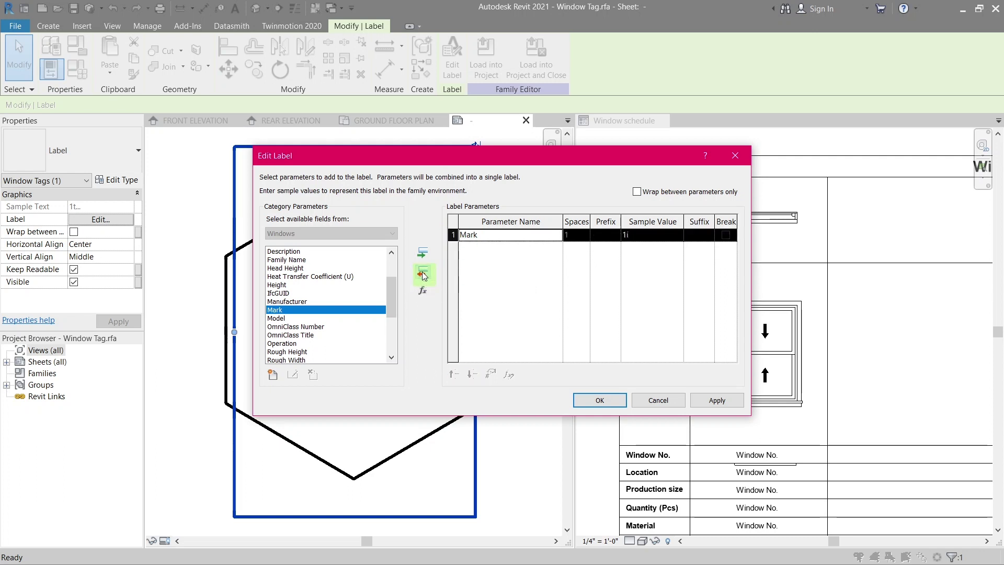
left_click(598, 400)
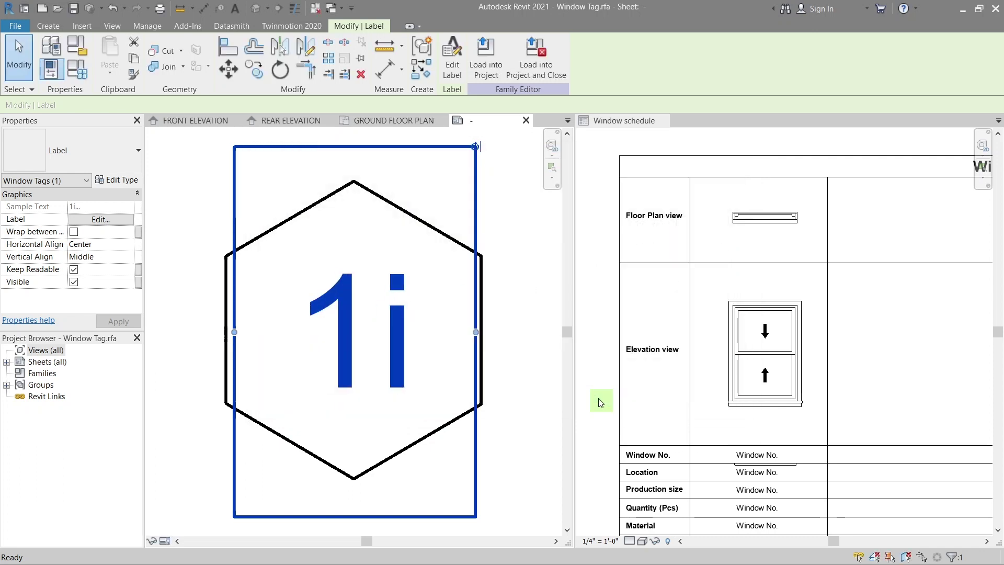
left_click(482, 81)
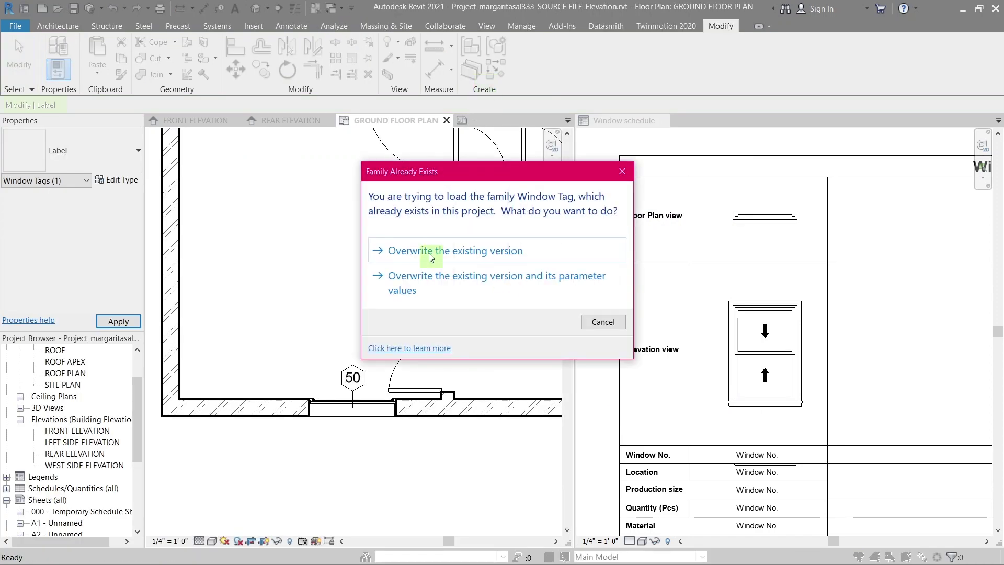
left_click(491, 252)
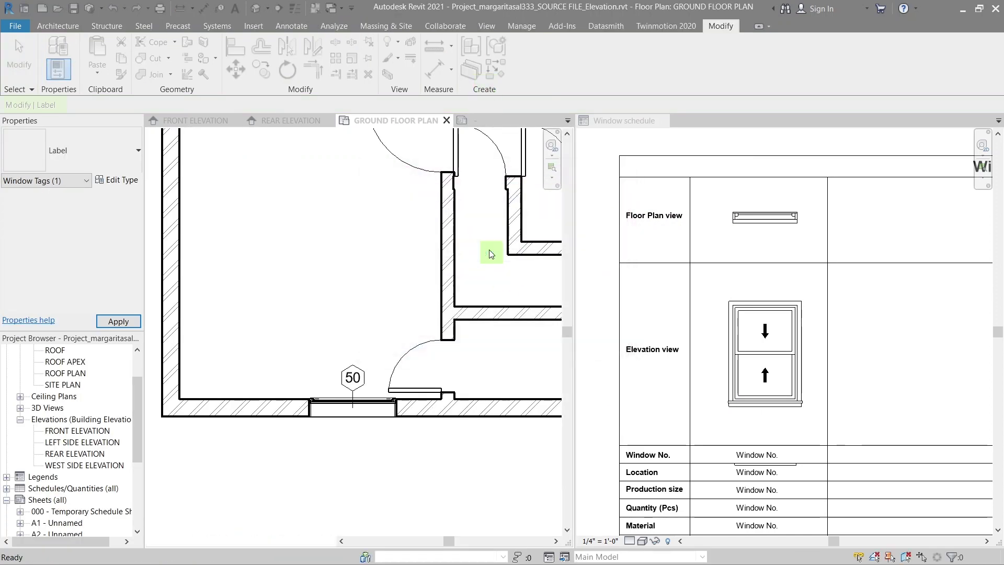
- Start placing legend components and dock the Window schedule beside the floor plan
left_click(295, 28)
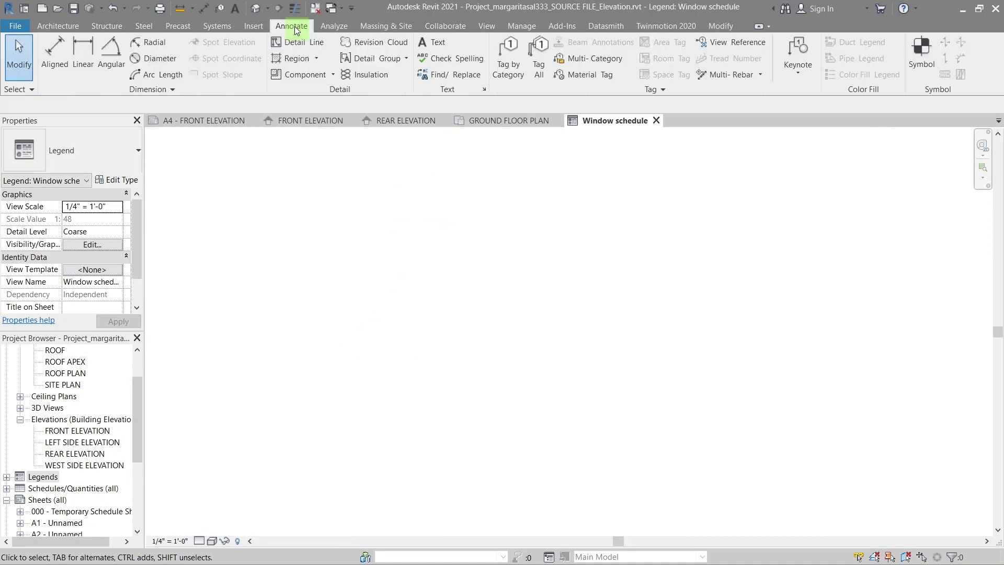
left_click(333, 75)
left_click(320, 152)
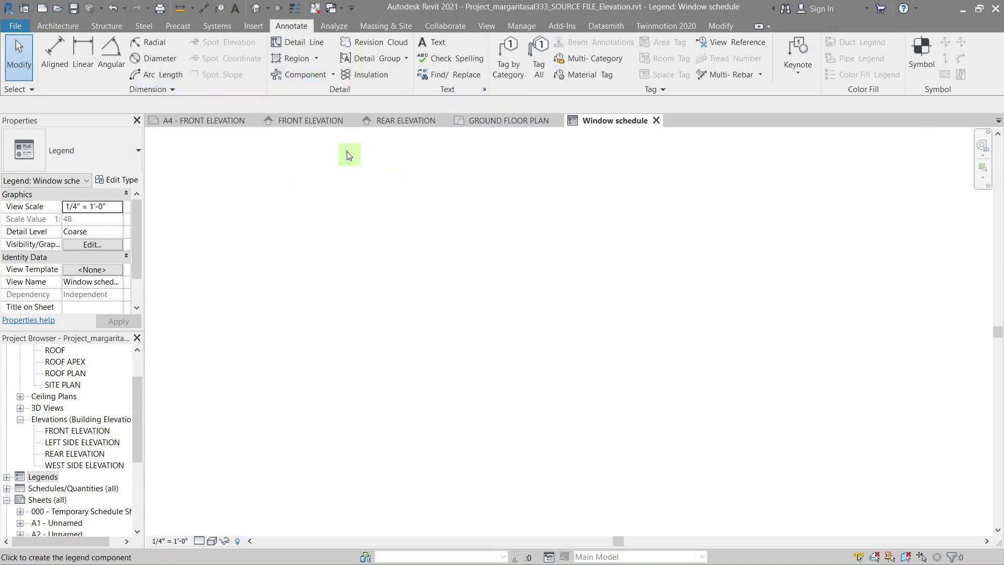
left_click(442, 314)
left_click(438, 268)
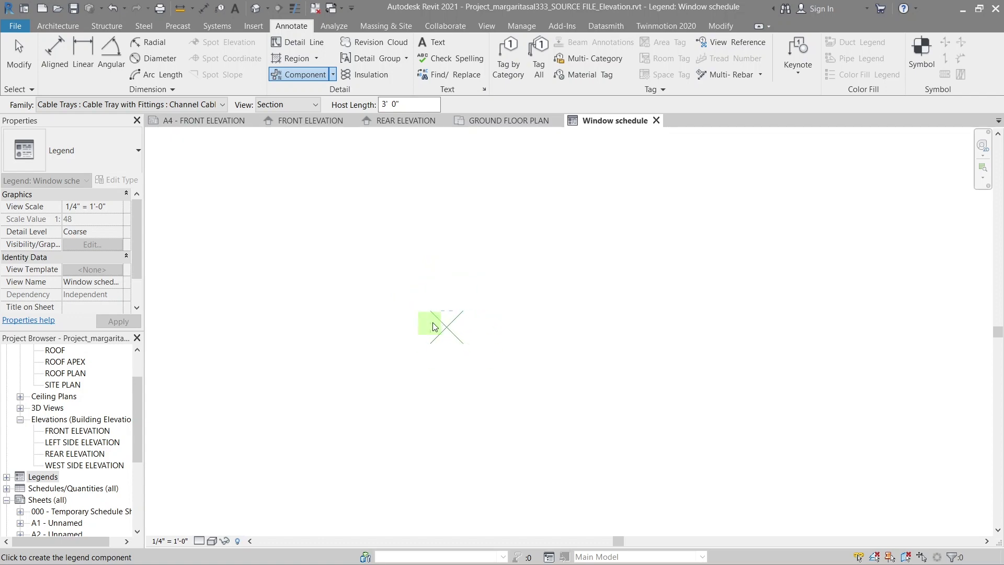
left_click(211, 109)
left_click(210, 108)
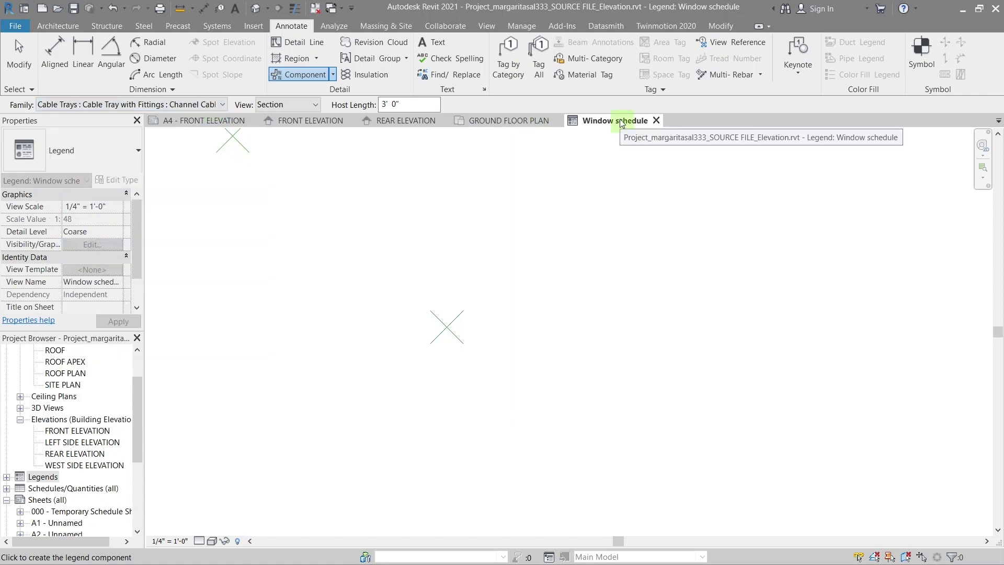
left_click_drag(611, 121, 819, 230)
scroll(352, 408, "up", 5)
left_click(346, 405)
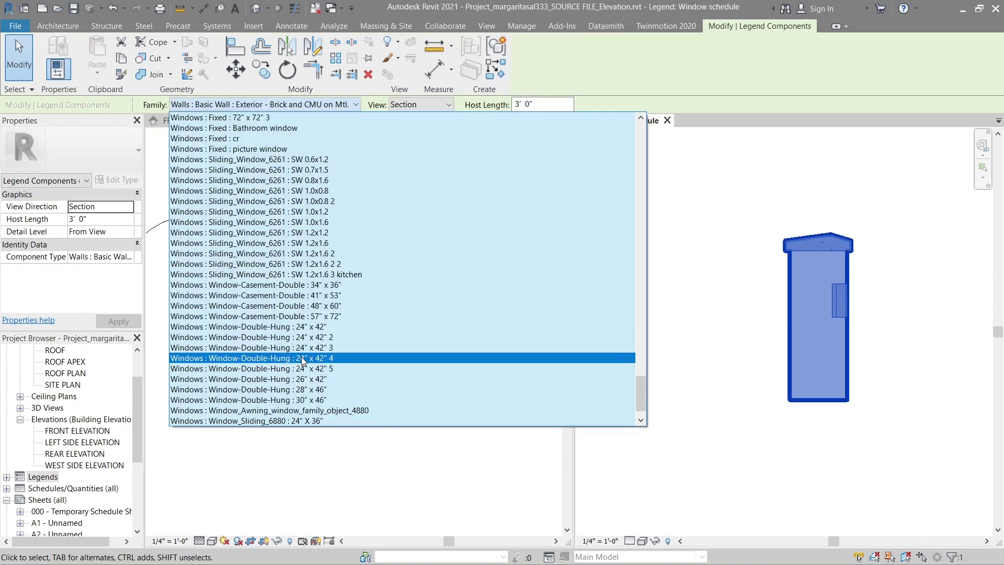
- Place a Window-Double-Hung 24" x 42" component and set it to Elevation: Front
left_click(308, 358)
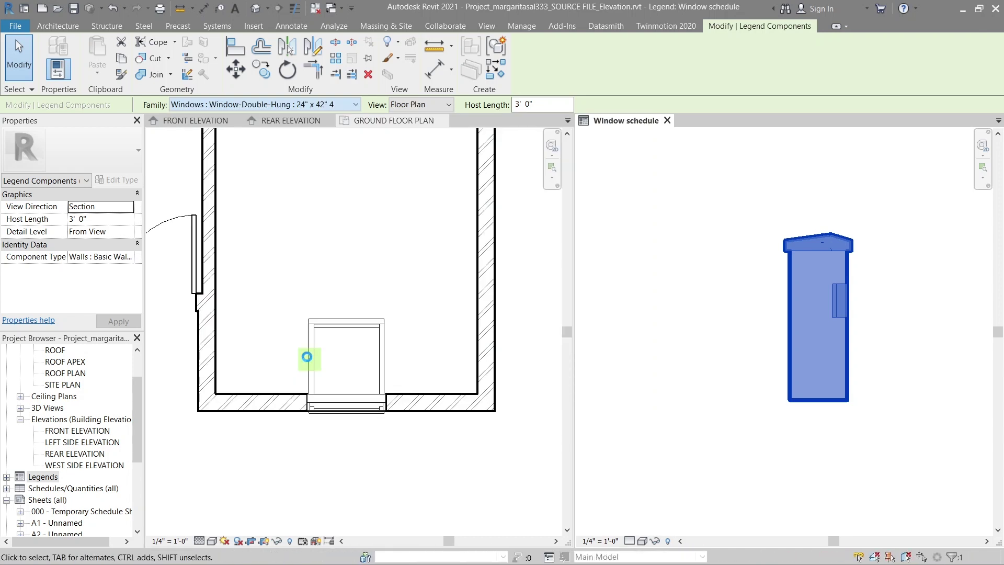
left_click(722, 301)
key("Escape")
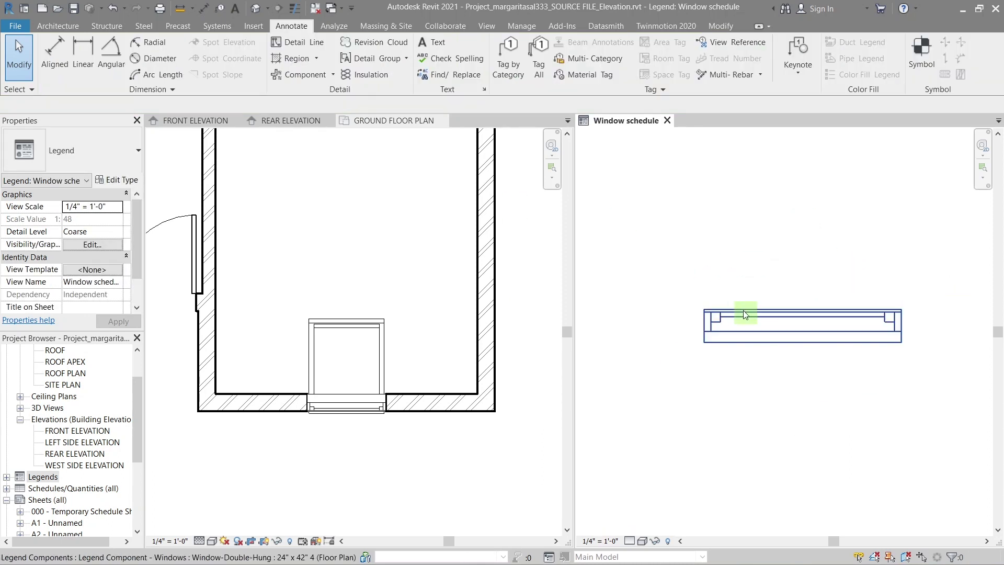
left_click(745, 316)
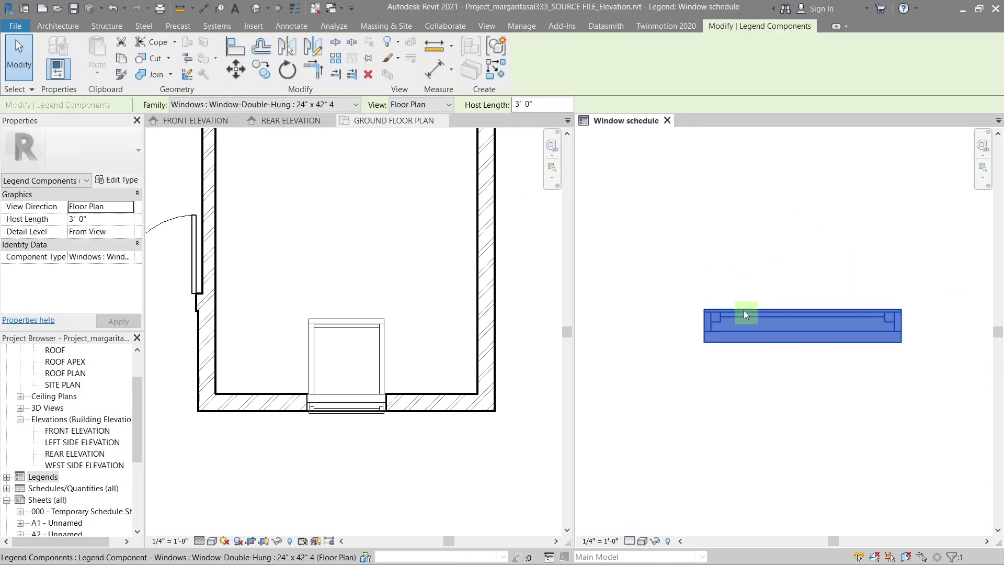
left_click(431, 107)
left_click(428, 129)
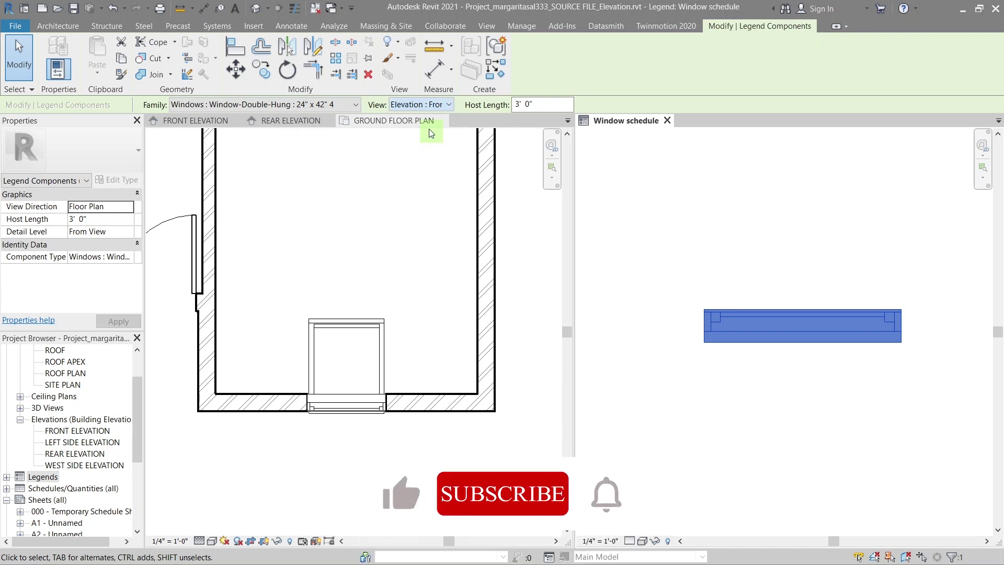
- Draw a vertical detail line right of the window and copy it to the left side
left_click(729, 260)
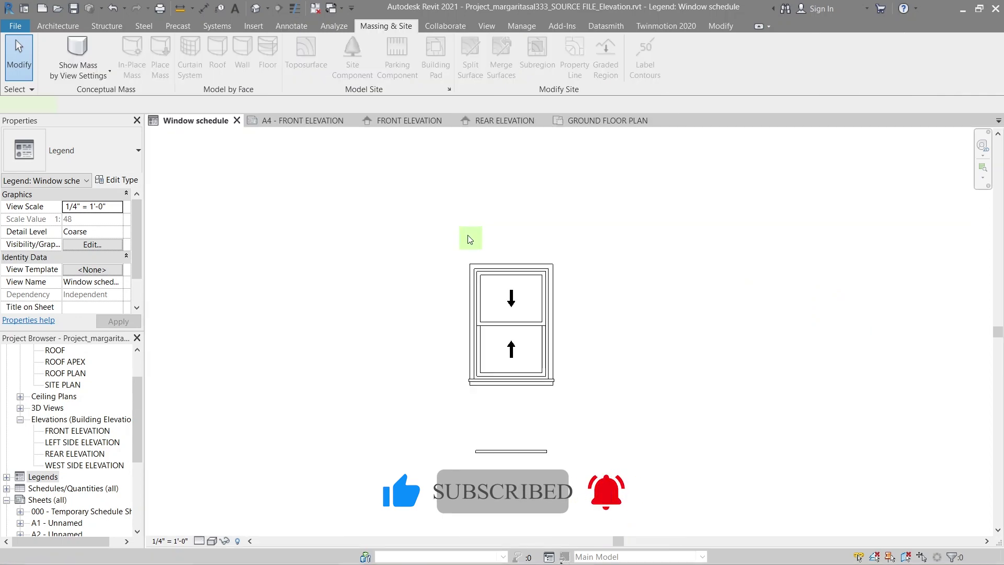
key("d")
key("l")
left_click(591, 236)
left_click(592, 485)
key("Escape")
key("Escape")
left_click(593, 438)
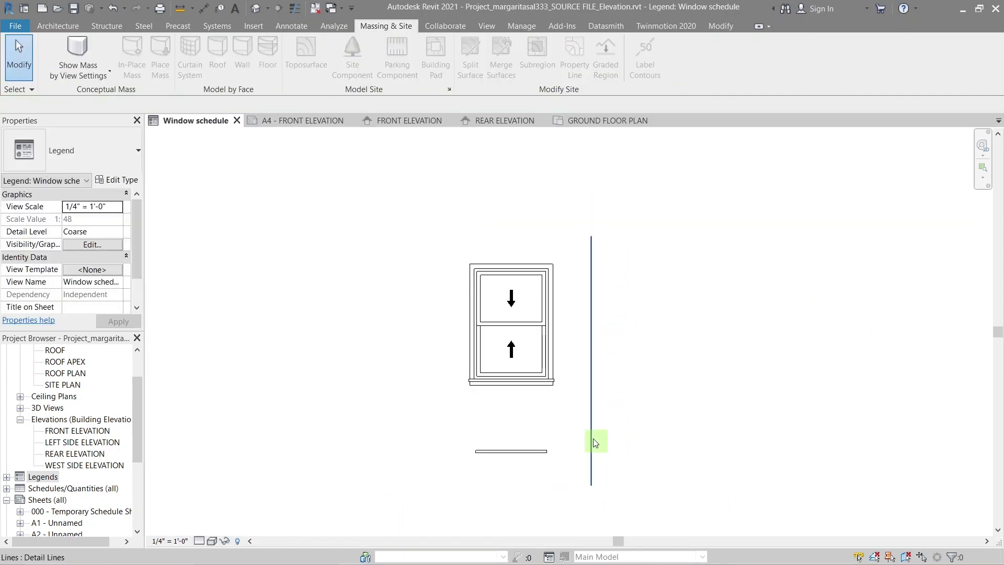
left_click_drag(592, 450, 438, 459, "ctrl")
- Extend both vertical lines upward above the window
left_click(478, 248)
scroll(484, 246, "down", 1)
left_click(431, 262)
left_click_drag(430, 262, 430, 186)
left_click(558, 264)
left_click_drag(558, 261, 558, 187)
left_click(509, 253)
left_click(522, 410)
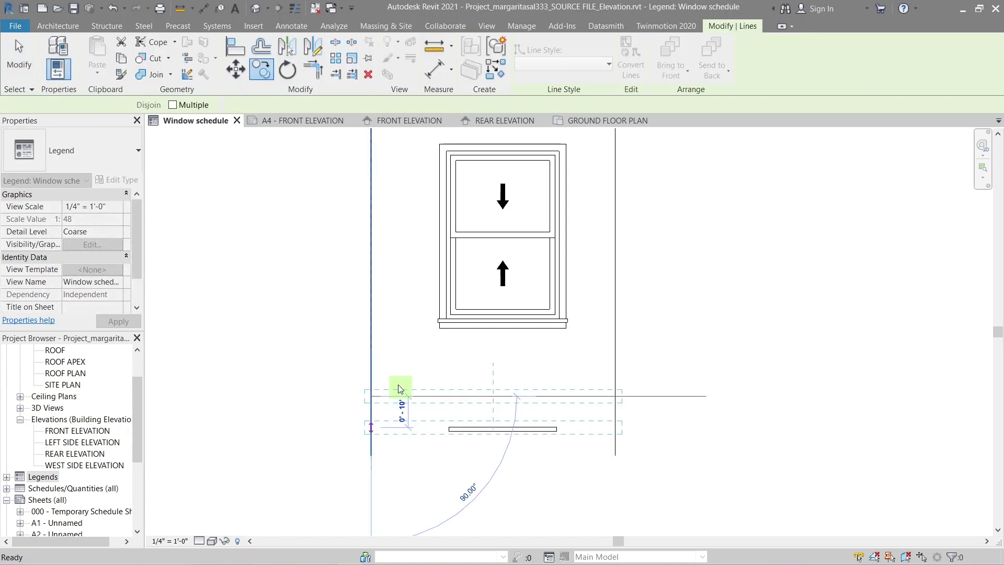
- Extend the left and right vertical lines further down to frame the rows
left_click(398, 385)
key("Escape")
key("Escape")
scroll(400, 392, "down", 2)
left_click(388, 413)
left_click_drag(387, 417, 387, 525)
key("Escape")
left_click(515, 409)
left_click_drag(511, 414, 510, 525)
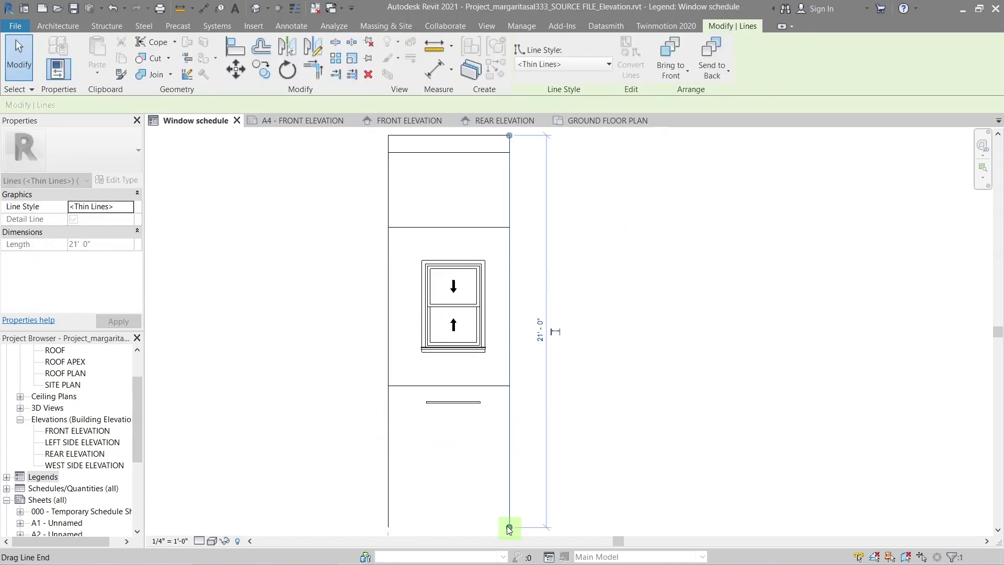
key("Escape")
scroll(442, 354, "down", 2)
scroll(460, 361, "up", 2)
- Copy a horizontal detail line (CO) with Multiple enabled to add row lines
left_click(539, 388)
left_click(423, 334)
key("c")
key("o")
left_click(173, 105)
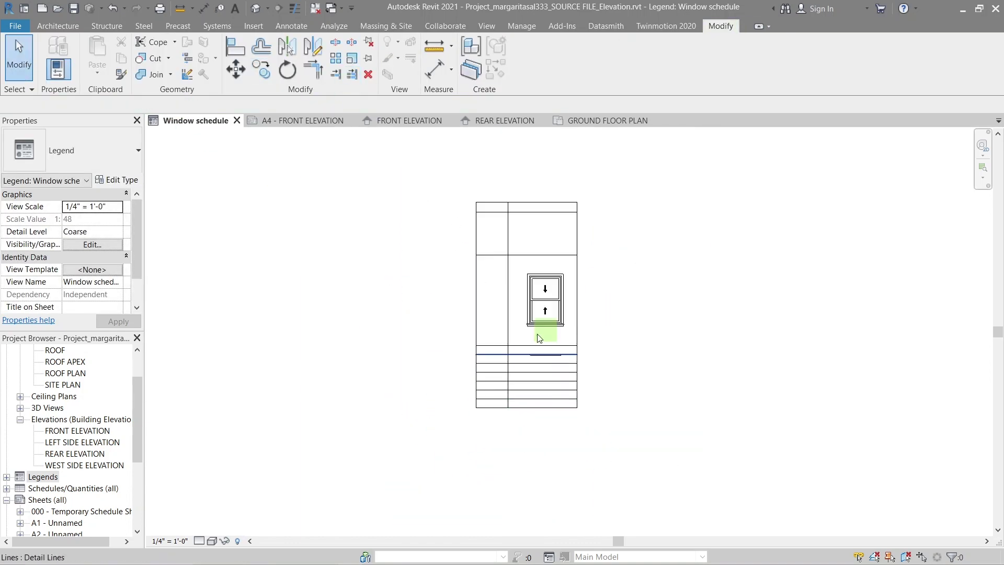
- Copy the window component into the top row and set the copy to Floor Plan
left_click(545, 341)
key("c")
key("o")
left_click(539, 345)
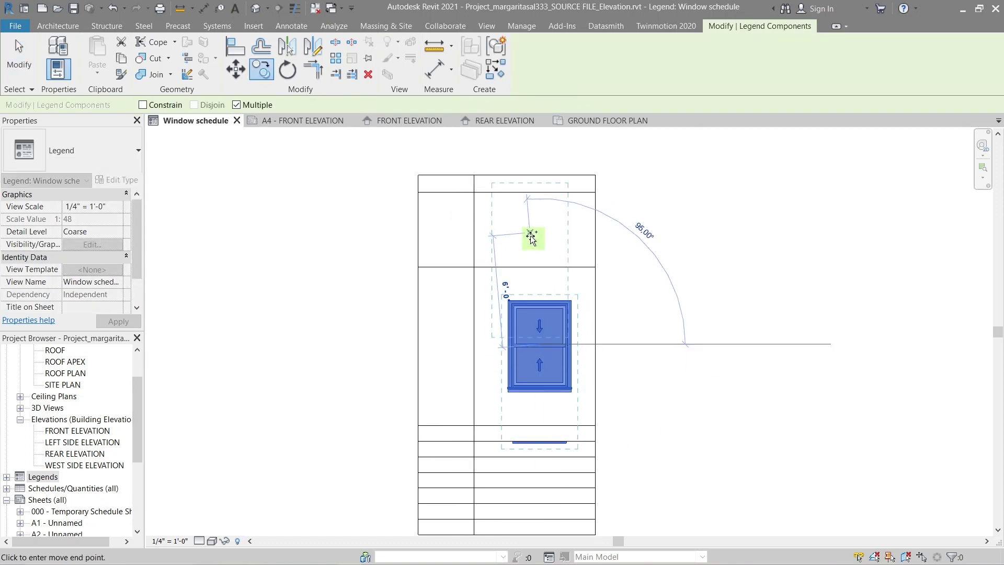
left_click(558, 277)
key("Escape")
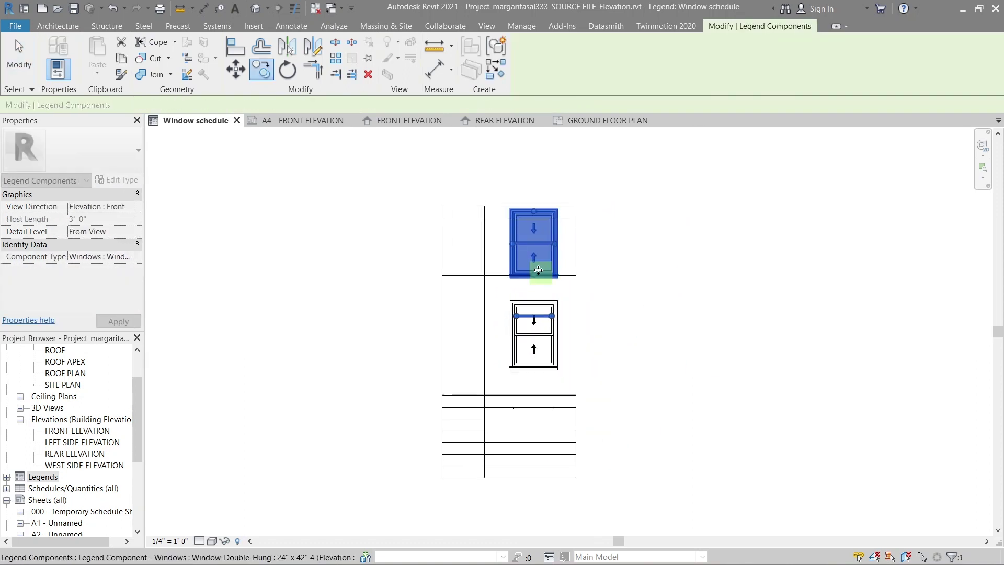
scroll(541, 215, "up", 2)
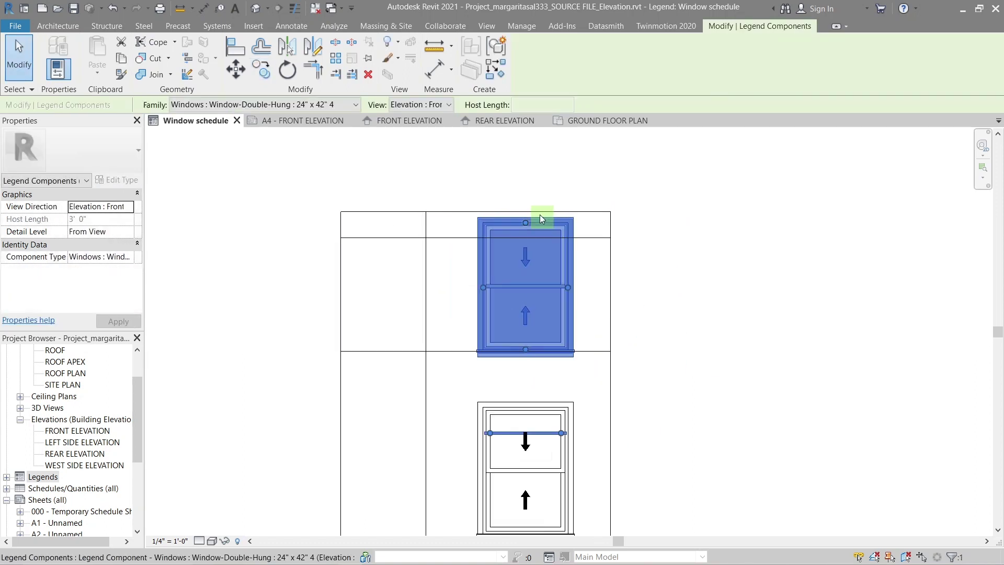
left_click(430, 112)
left_click(418, 116)
left_click(544, 319)
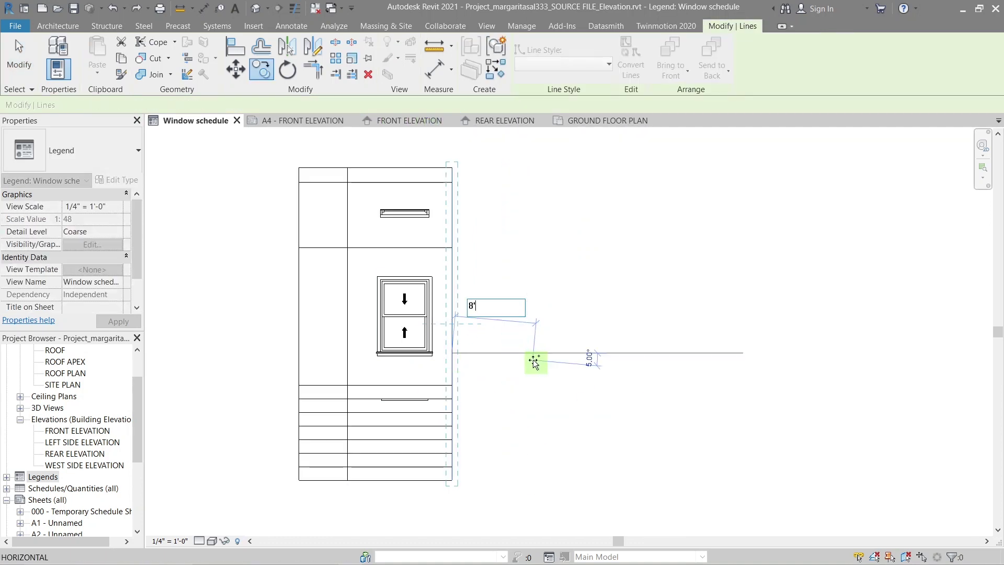
- Copy the vertical lines at 6'6" spacing to add columns
scroll(556, 373, "down", 2)
type("6")
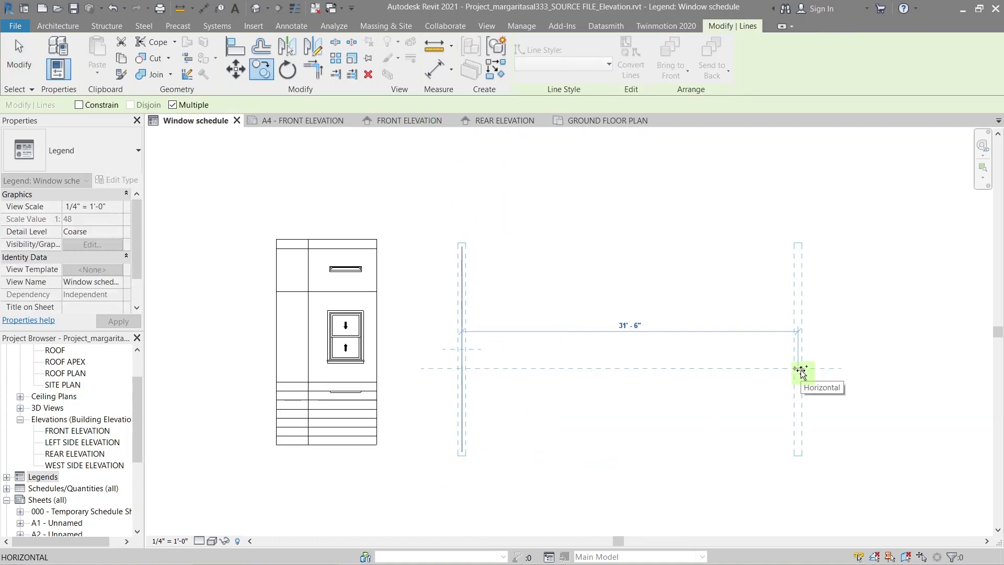
type("'6")
key("Return")
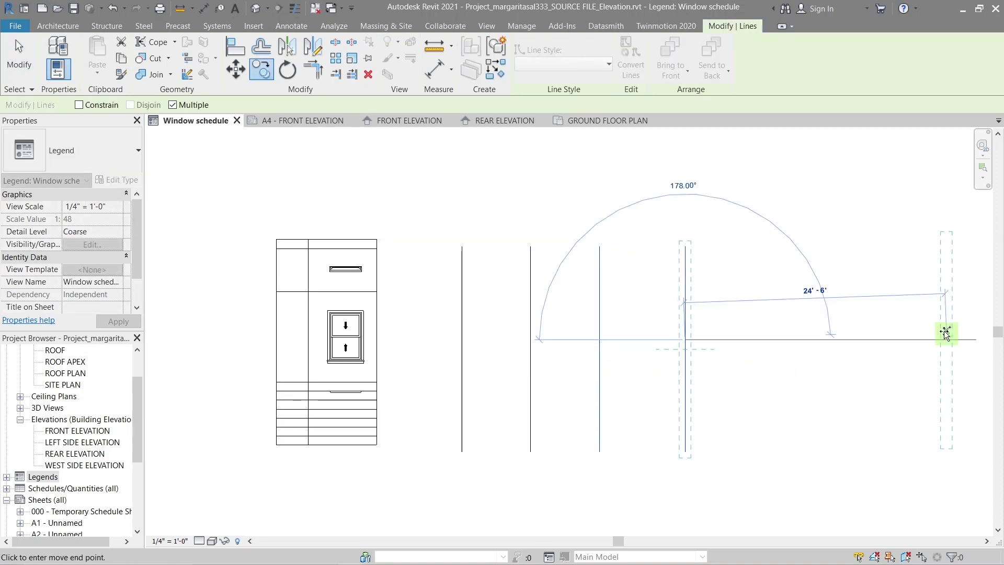
- Add the Floor Plan view and Elevation view text labels down the row column
key("Escape")
key("Escape")
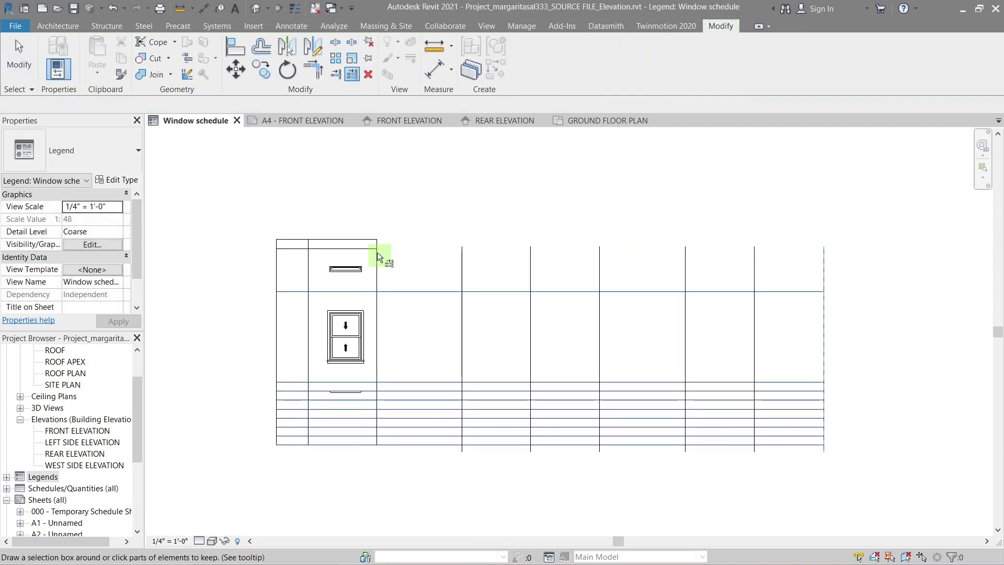
scroll(530, 244, "up", 1)
key("t")
key("x")
scroll(253, 277, "up", 1)
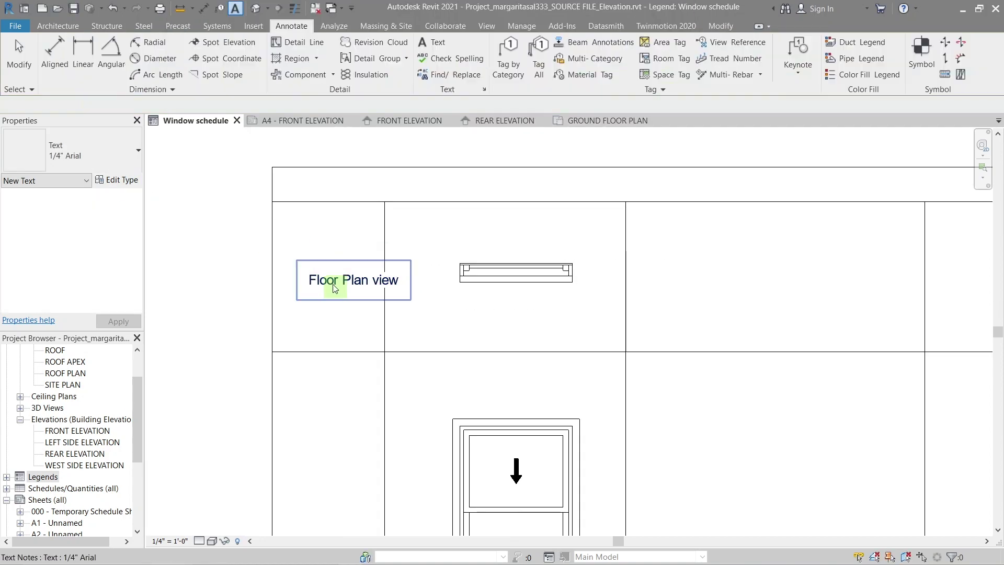
left_click(268, 251)
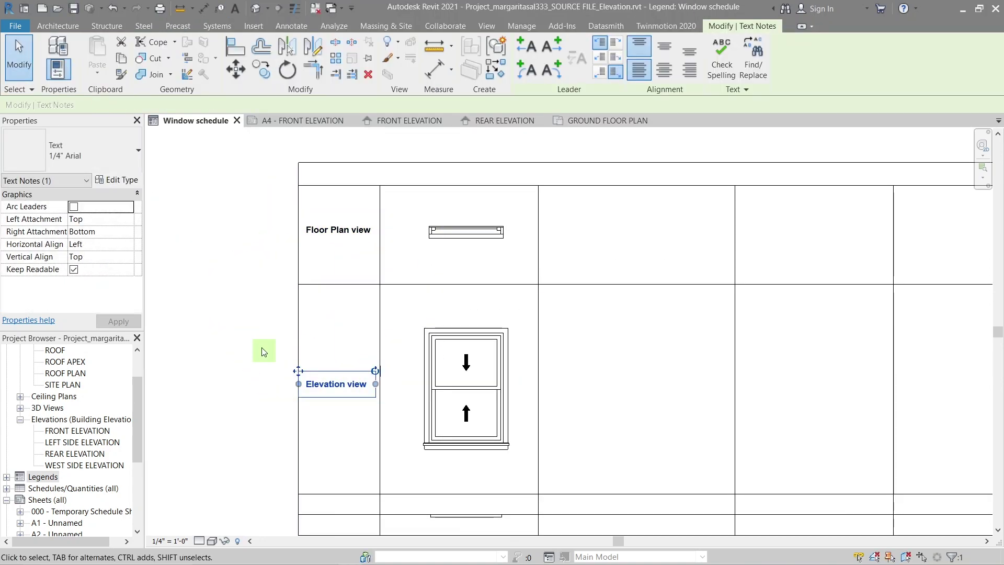
scroll(262, 349, "up", 2)
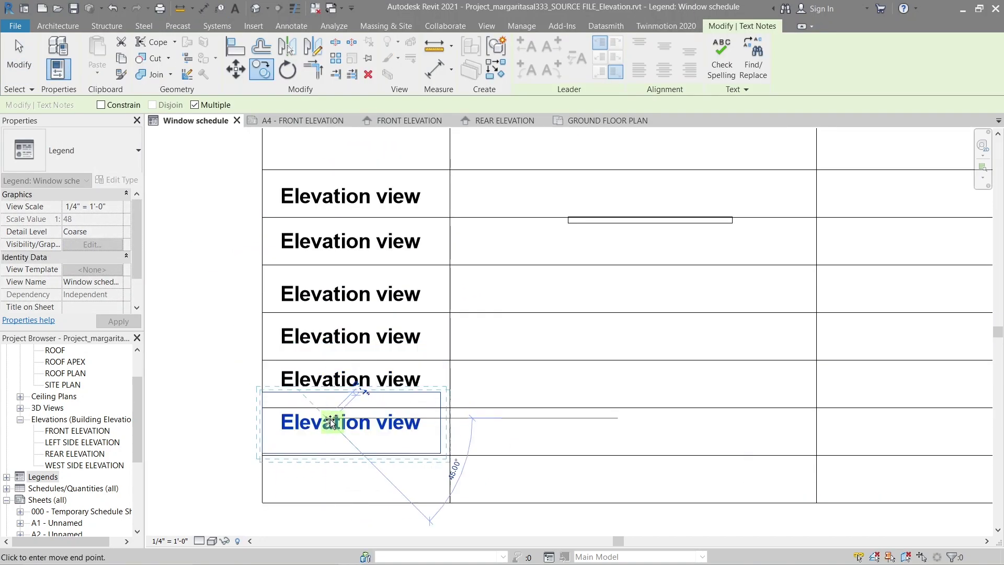
left_click(331, 419)
key("Escape")
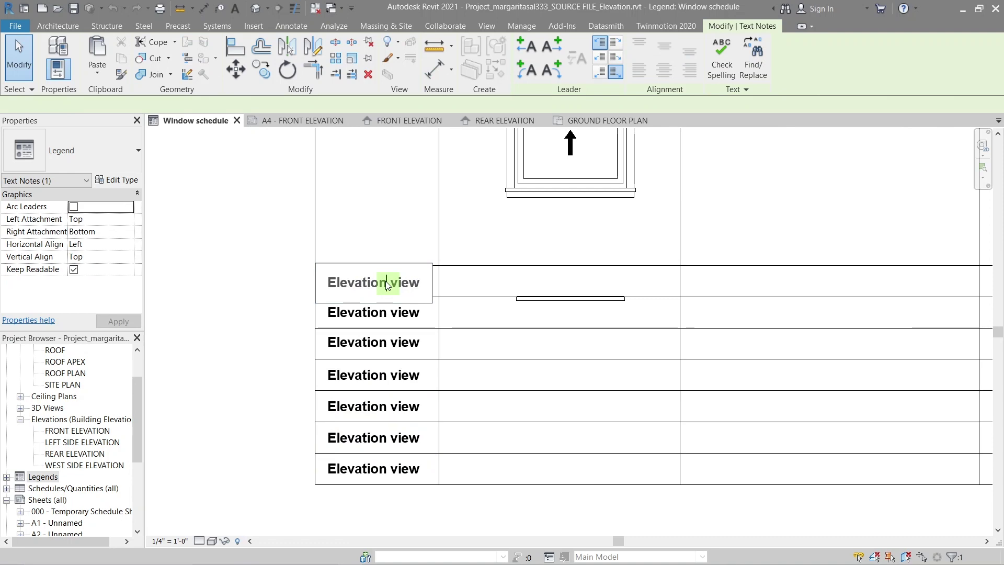
- Retype the row labels as Window No., Production size, Quantity (Psc), Material and Opening methode
double_click(387, 282)
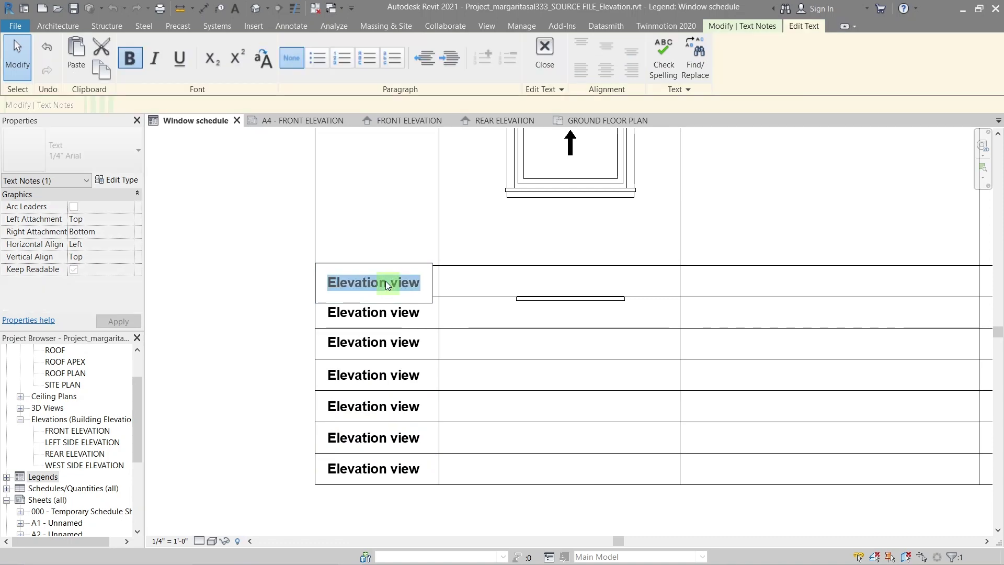
type("Window")
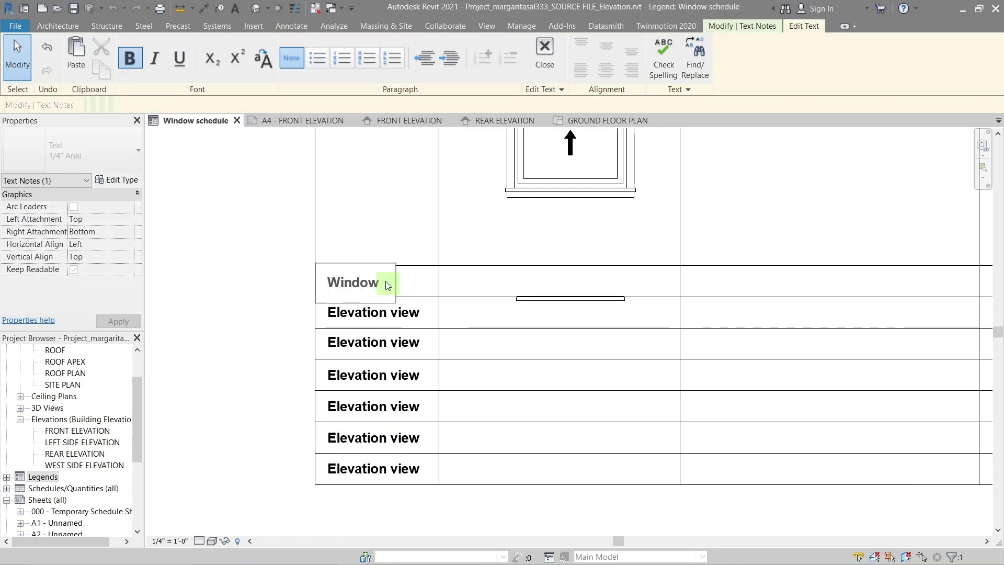
type(" No.")
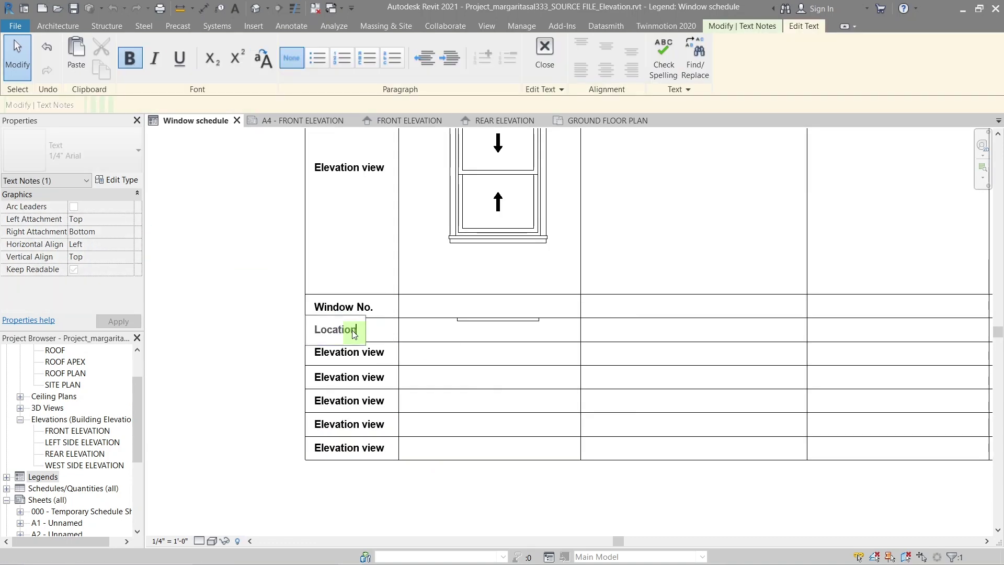
double_click(349, 355)
type("Production size")
double_click(335, 377)
type("Quantity")
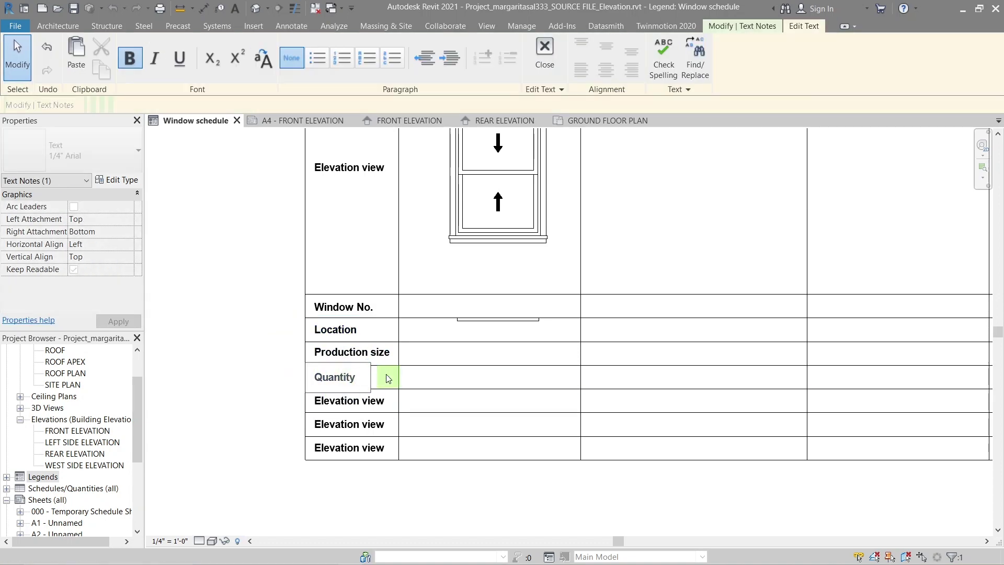
type(" (Psc)")
double_click(349, 400)
type("Material")
left_click(350, 426)
double_click(350, 424)
type("Opening methode")
left_click(287, 415)
- Label the last Elevation row 'Sill Height' and set the Location value to Ground Floor
double_click(372, 448)
type("Sill Height")
left_click(265, 434)
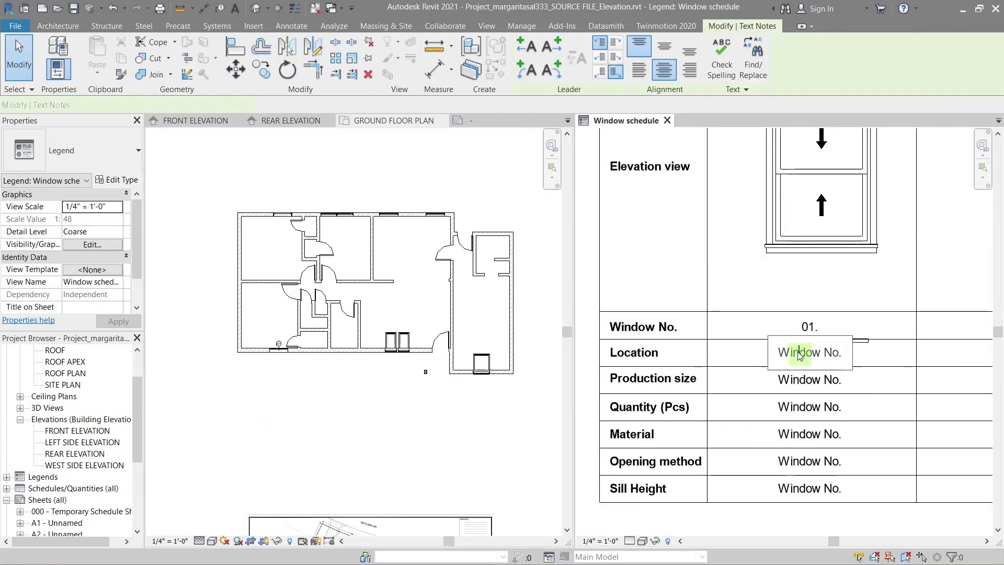
double_click(805, 352)
type("D")
type("round Floor")
left_click(690, 291)
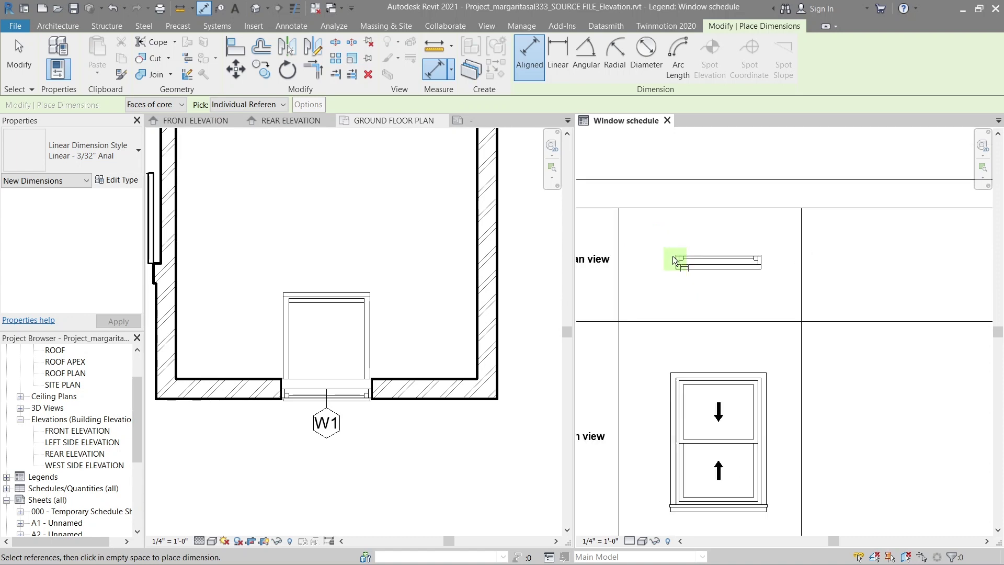
- Dimension the window elevation's widths, 3'-0" outer and 2'-10" inner
scroll(761, 387, "up", 3)
left_click(764, 380)
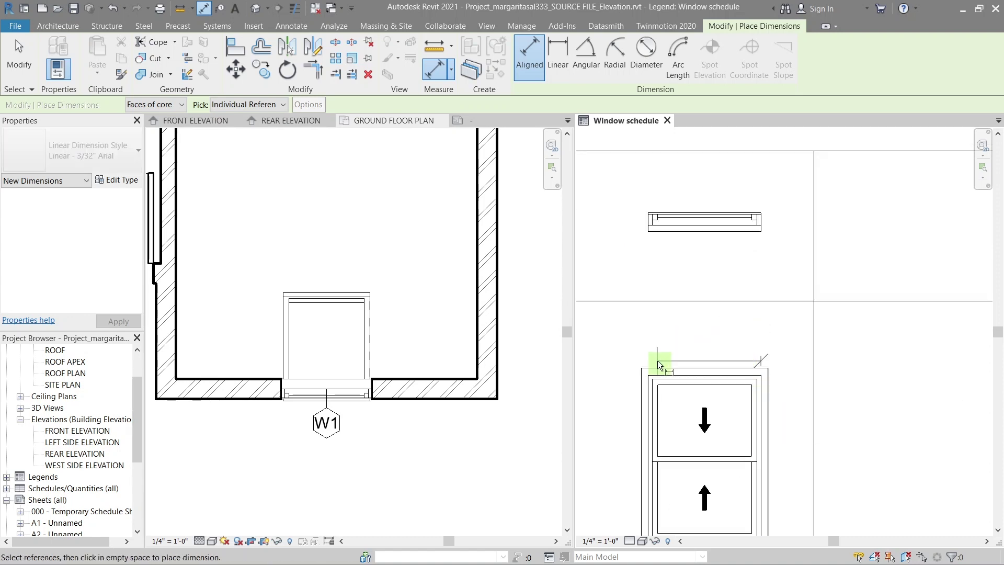
left_click(657, 363)
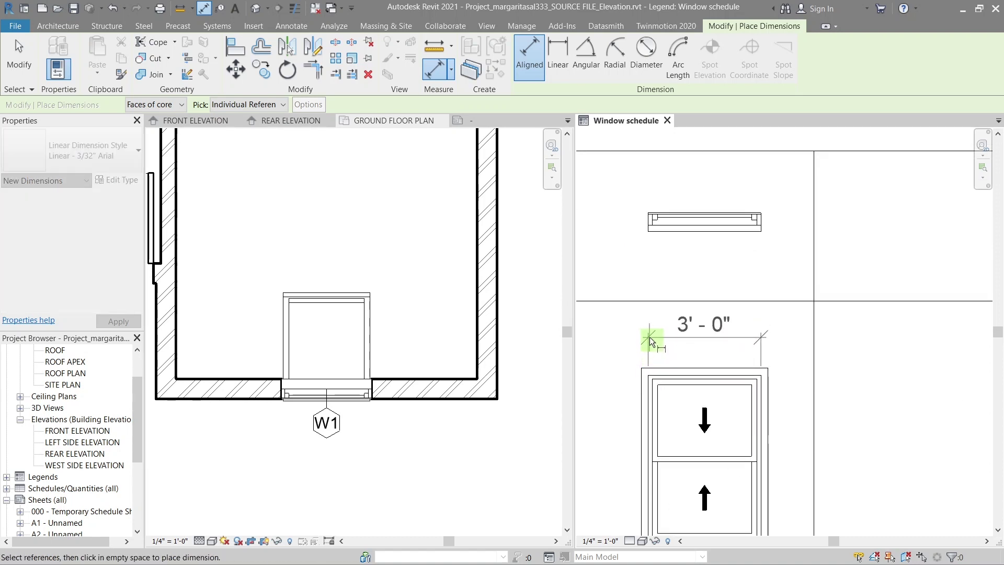
left_click(650, 338)
left_click(756, 392)
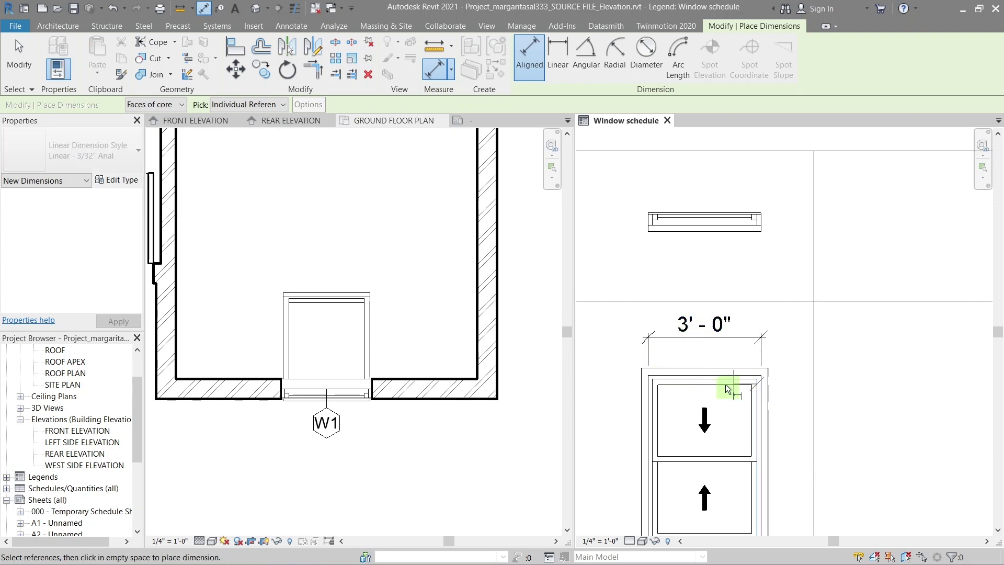
left_click(654, 389)
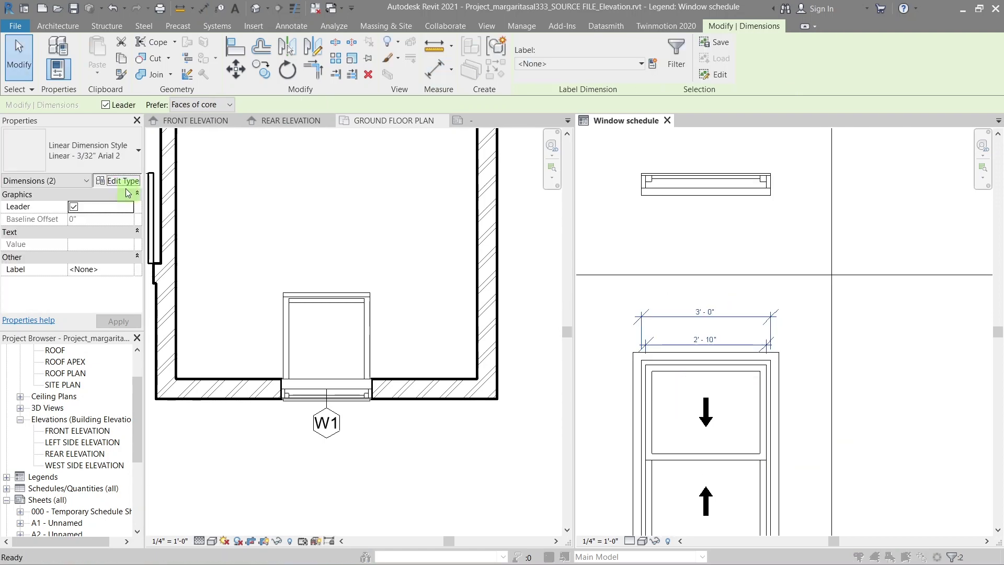
- Create the Linear - 3/32" Arial 2 dimension type with 1/16" witness gap and text size
left_click(117, 179)
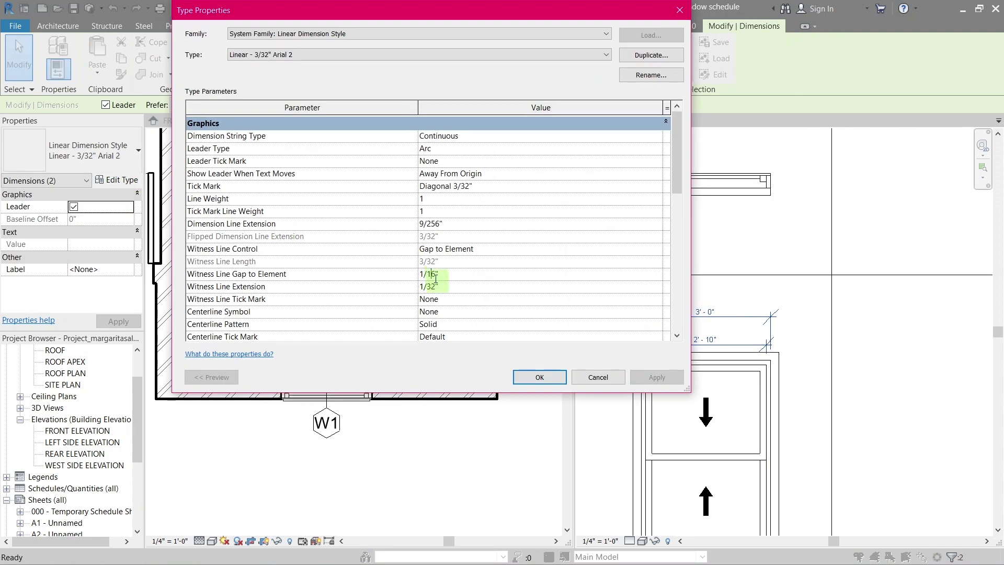
scroll(435, 279, "down", 9)
scroll(437, 285, "up", 3)
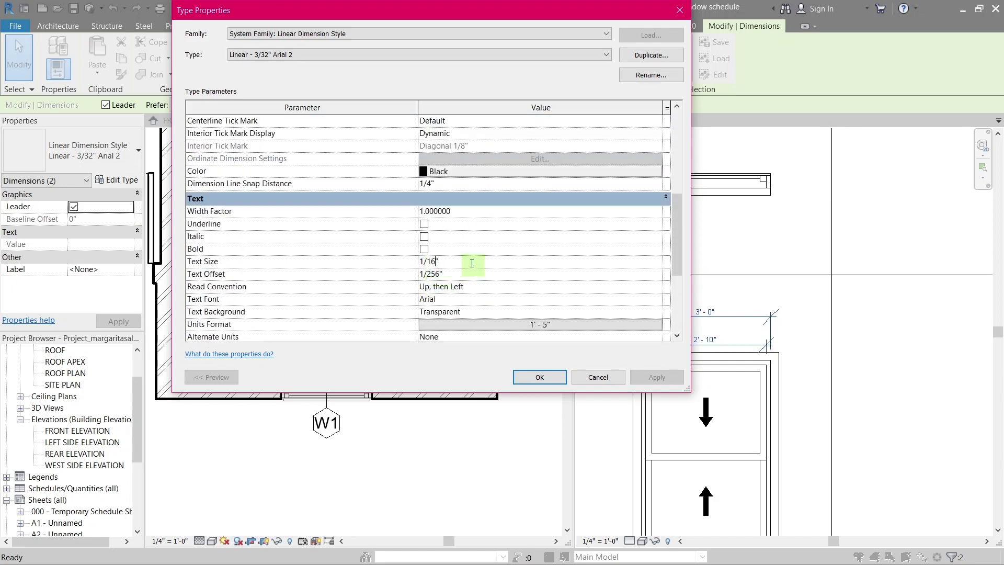
- Apply the dimension style changes and enter the production size 3' x 4' 6"
left_click(538, 377)
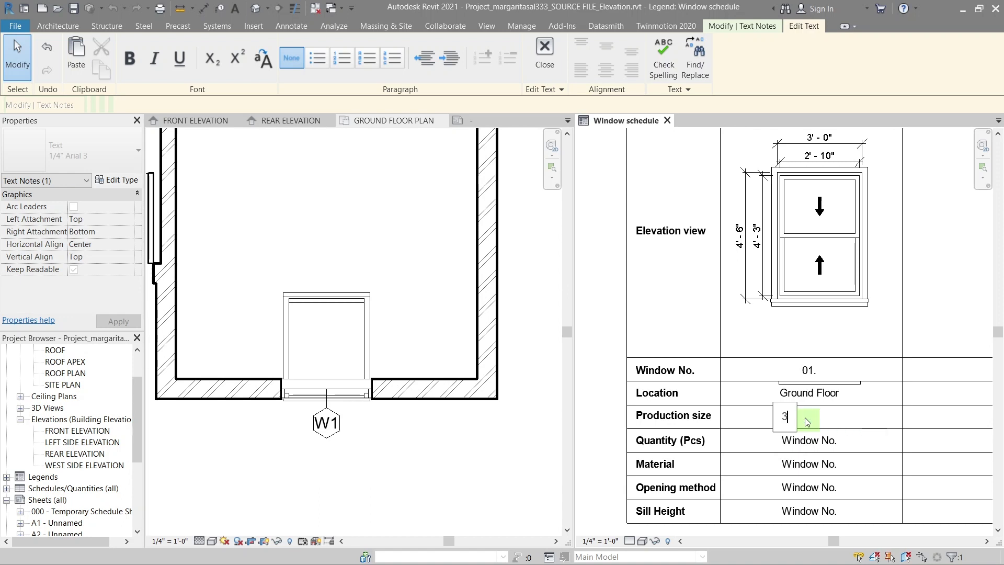
type("' x 4' 6\"")
left_click(737, 336)
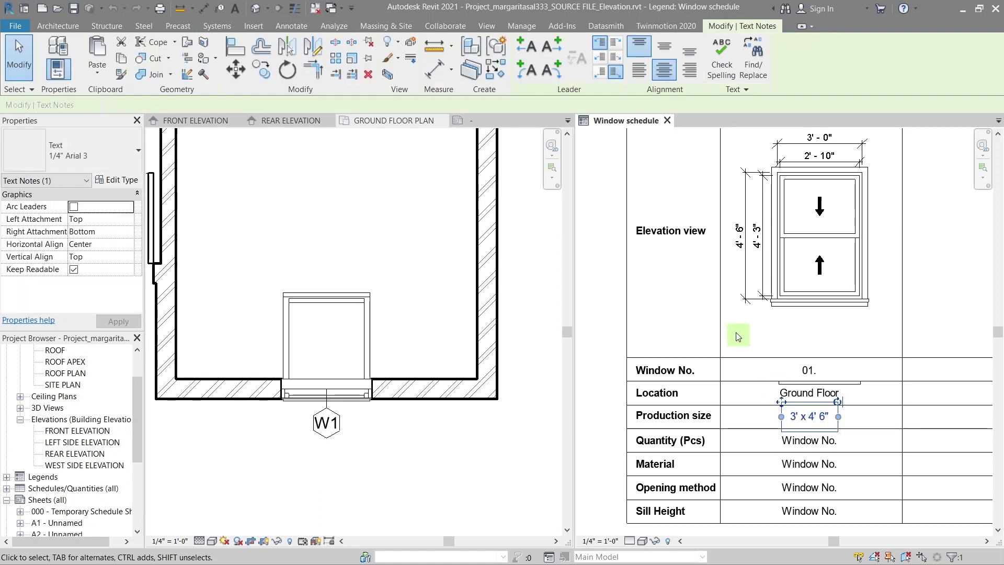
scroll(779, 418, "down", 1)
scroll(799, 449, "up", 1)
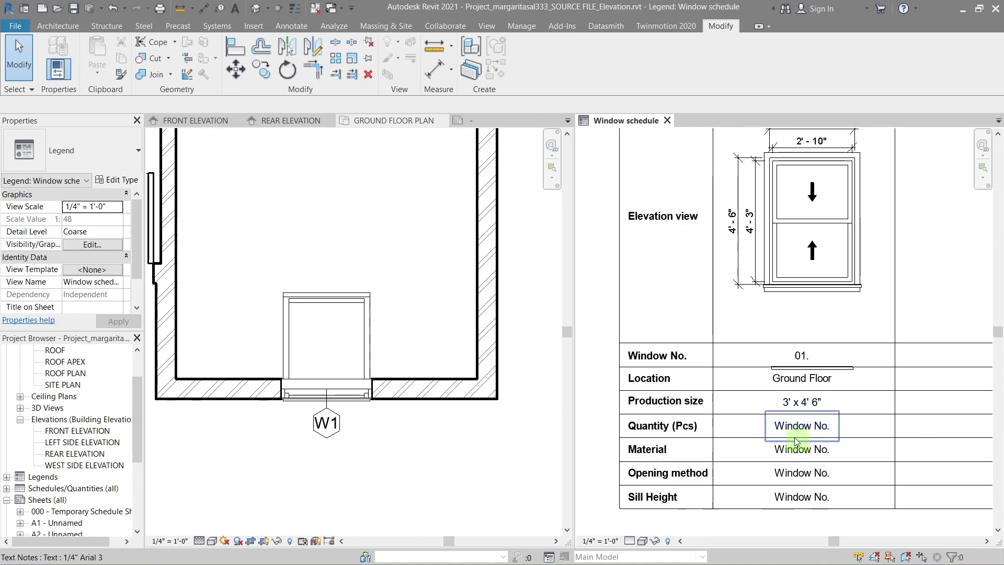
- Fill in Quantity 1 and Material Wood, then edit the 2' 6" Sill Height note
double_click(803, 430)
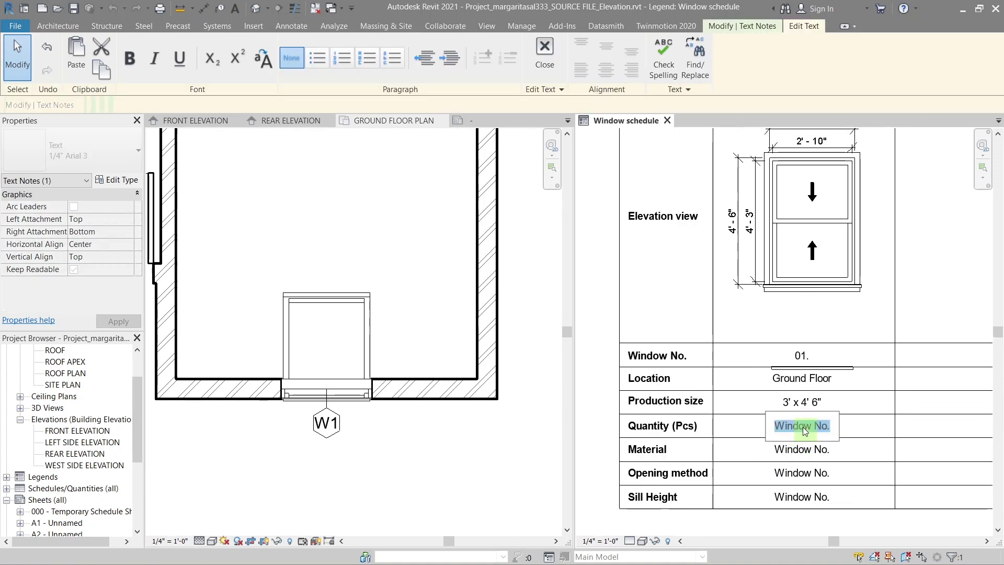
double_click(804, 449)
type("Wood")
left_click(361, 324)
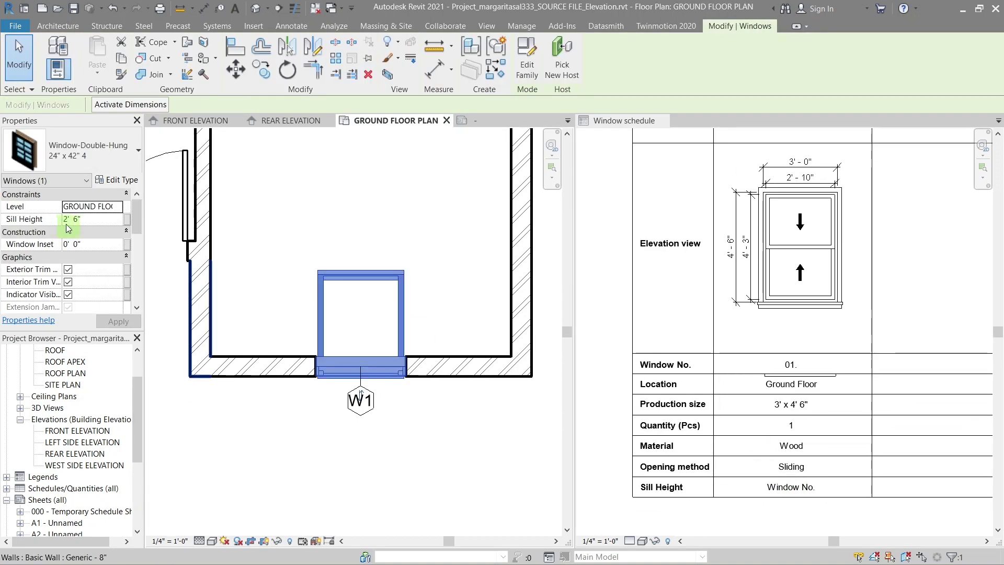
double_click(784, 491)
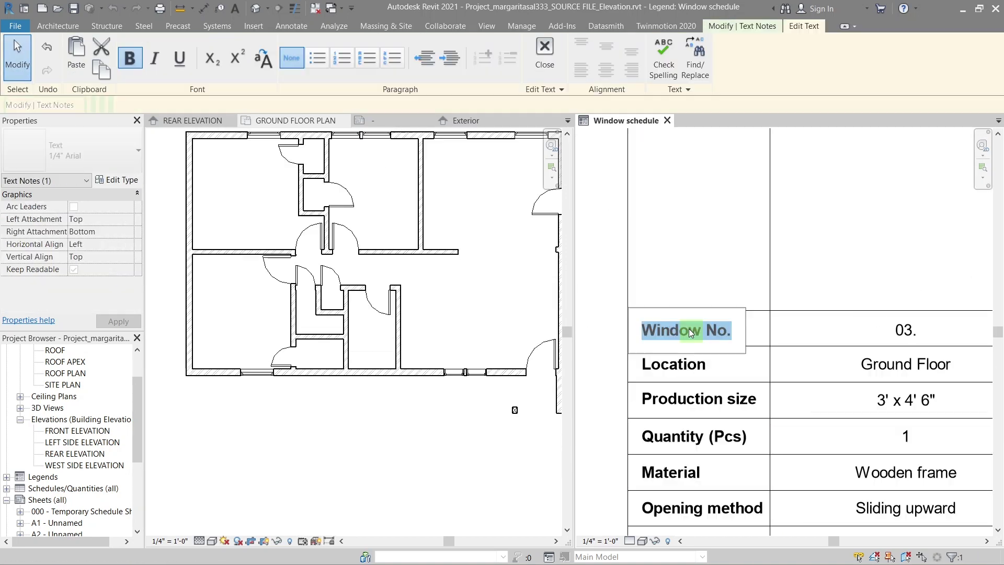
- Relabel the first row 'Destination' and set its note to 'W1 & W4'
type("Destination")
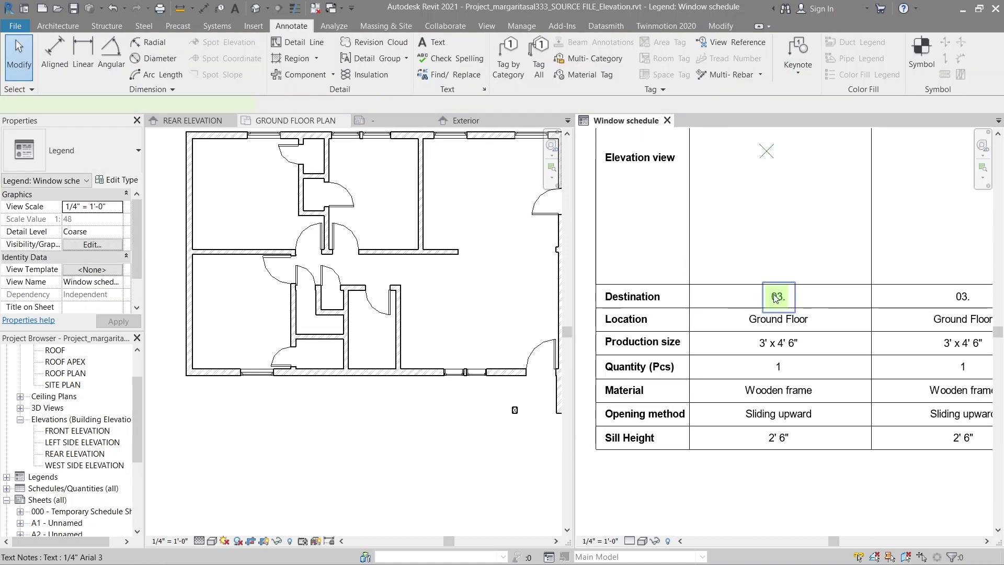
left_click(773, 294)
type("W1 & W4")
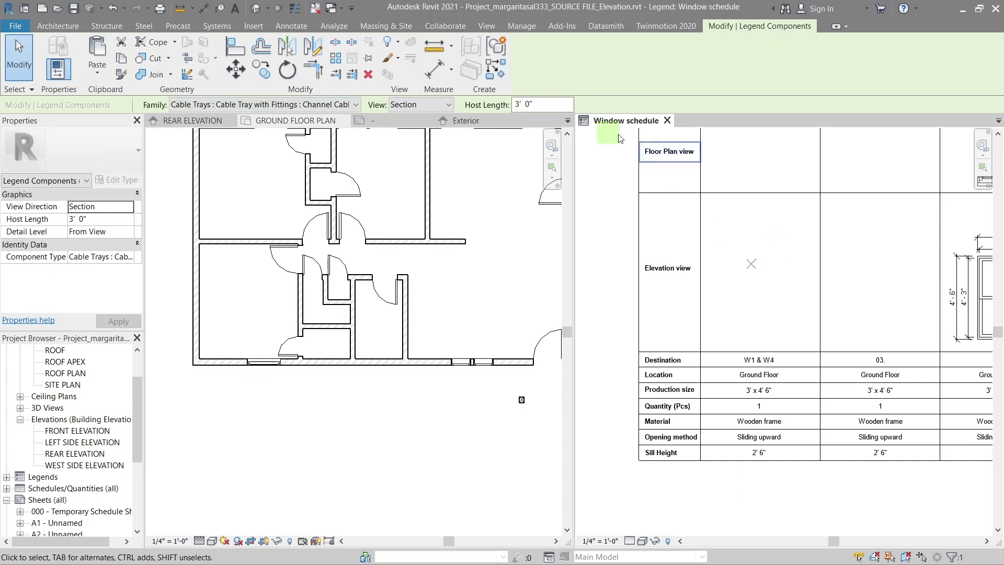
- Place the 24" x 42" W1 double-hung window legend component in the Floor Plan row
left_click(356, 104)
scroll(282, 367, "down", 5)
scroll(282, 368, "down", 15)
left_click(328, 330)
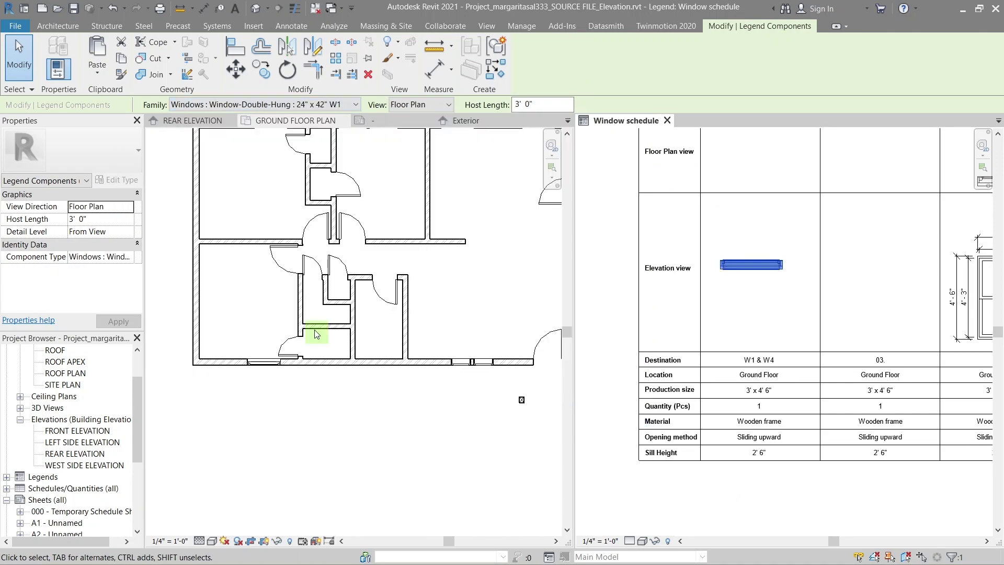
middle_click_drag(751, 265, 712, 317)
left_click_drag(712, 318, 712, 213)
- Copy the window symbol into the Elevation row and set it to show the elevation
key("c")
key("o")
left_click(665, 213)
scroll(664, 311, "down", 3)
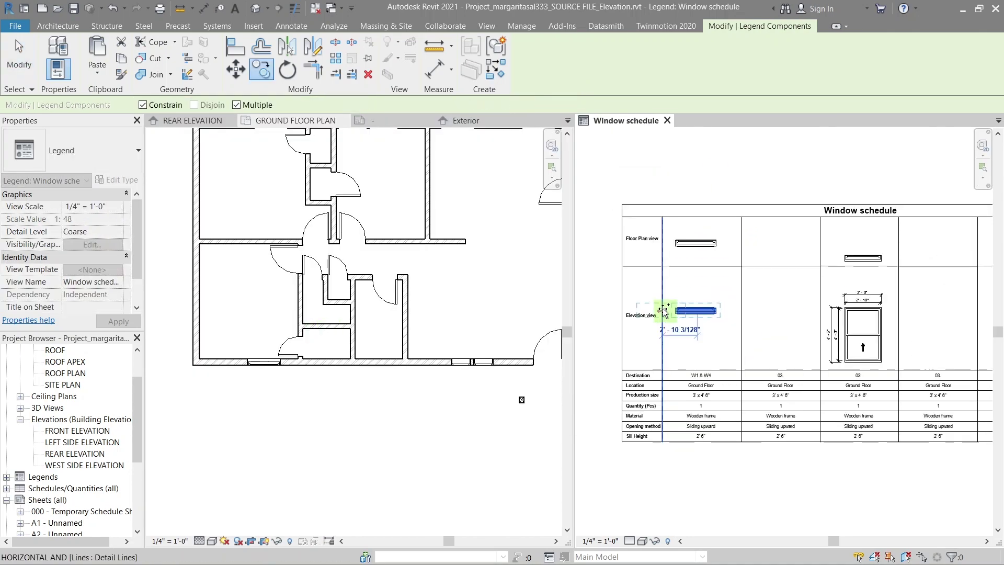
left_click(663, 311)
scroll(734, 253, "up", 3)
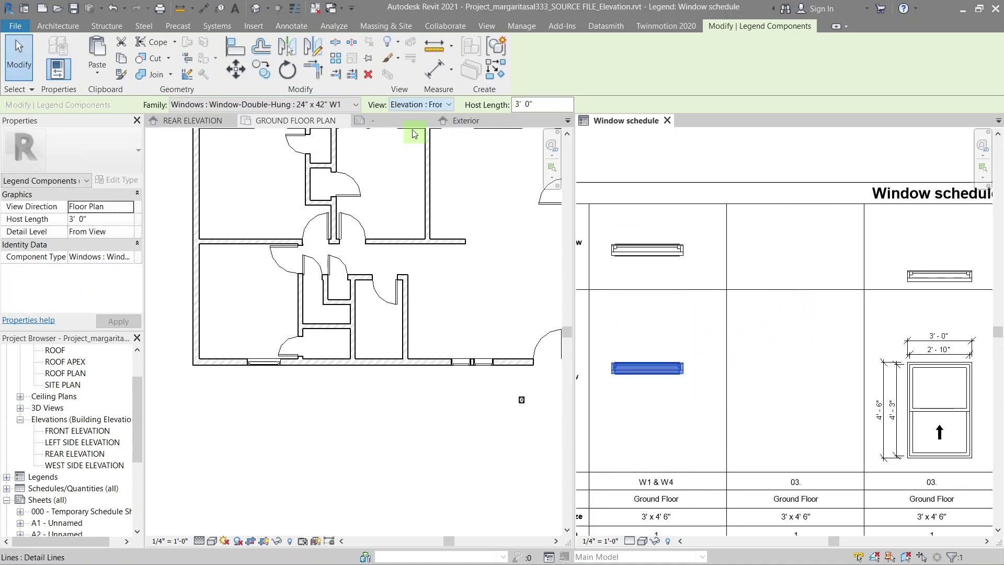
scroll(751, 320, "down", 3)
left_click(750, 331)
- Identify the W2 window and add its 4'-6", 3'-2" and 3'-4" elevation dimensions
left_click(274, 372)
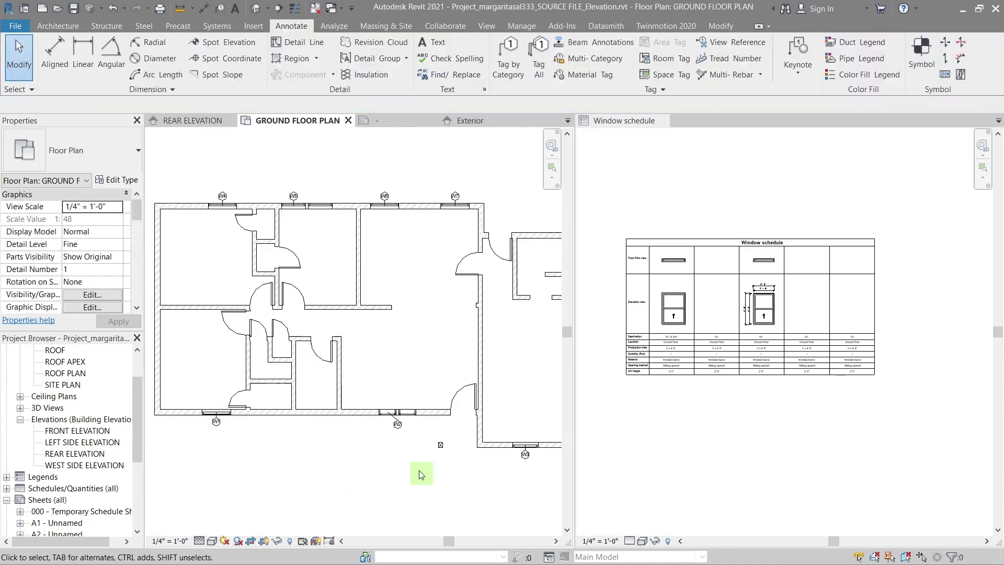
left_click(391, 418)
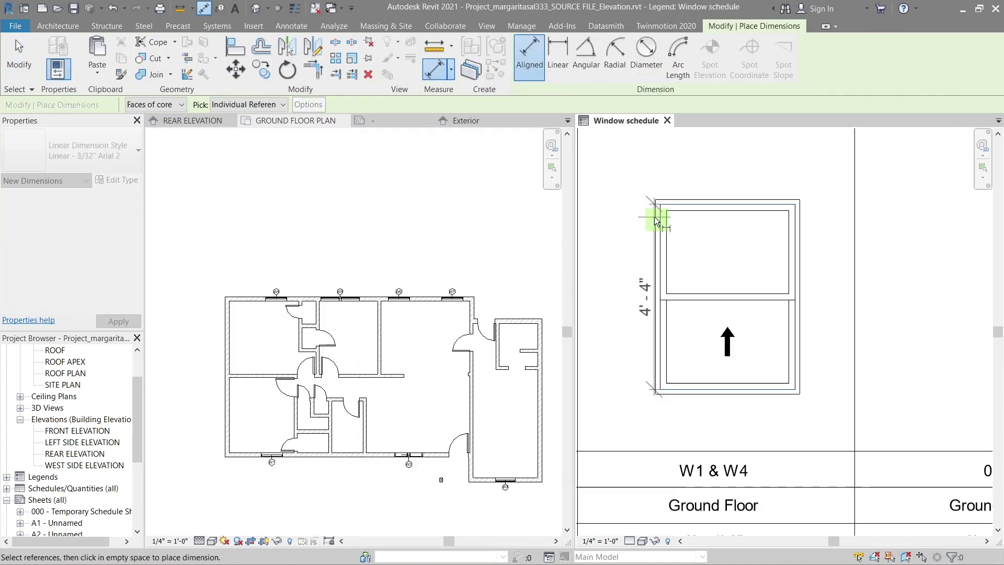
left_click(646, 314)
left_click(784, 251)
left_click(703, 205)
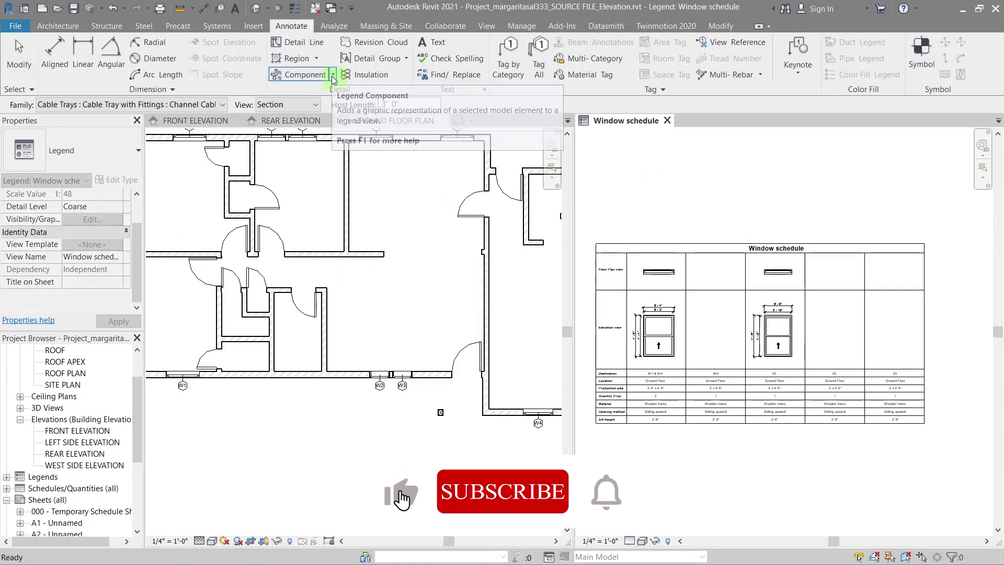
- Begin another legend component and set the W2 column's quantity note to 1
left_click(345, 97)
left_click(356, 104)
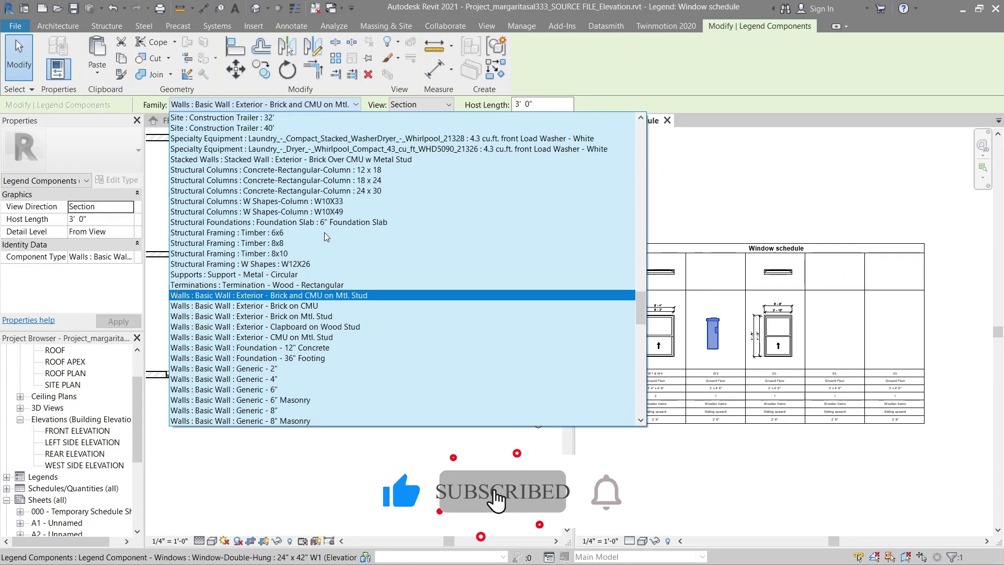
scroll(326, 236, "down", 5)
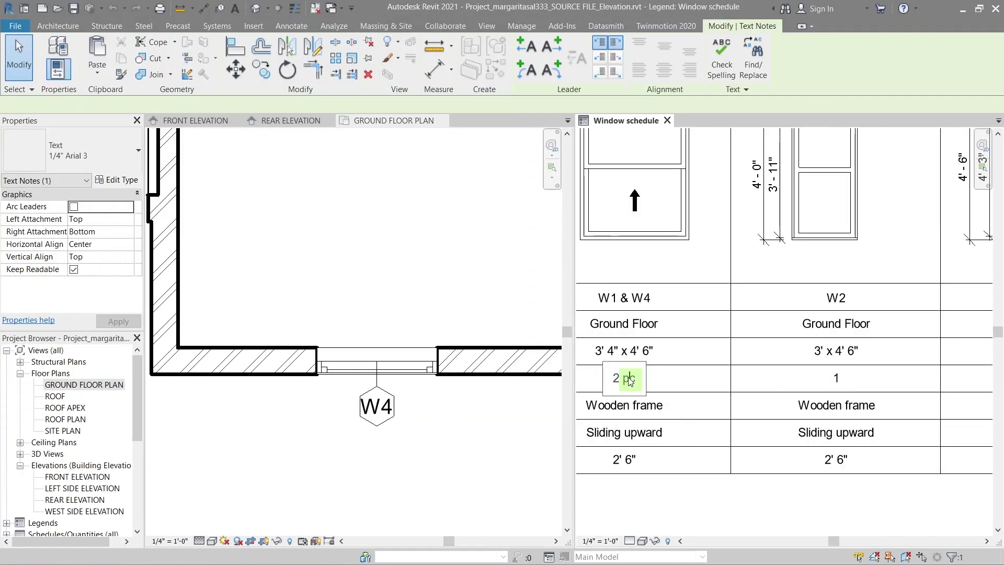
left_click(795, 377)
type("1")
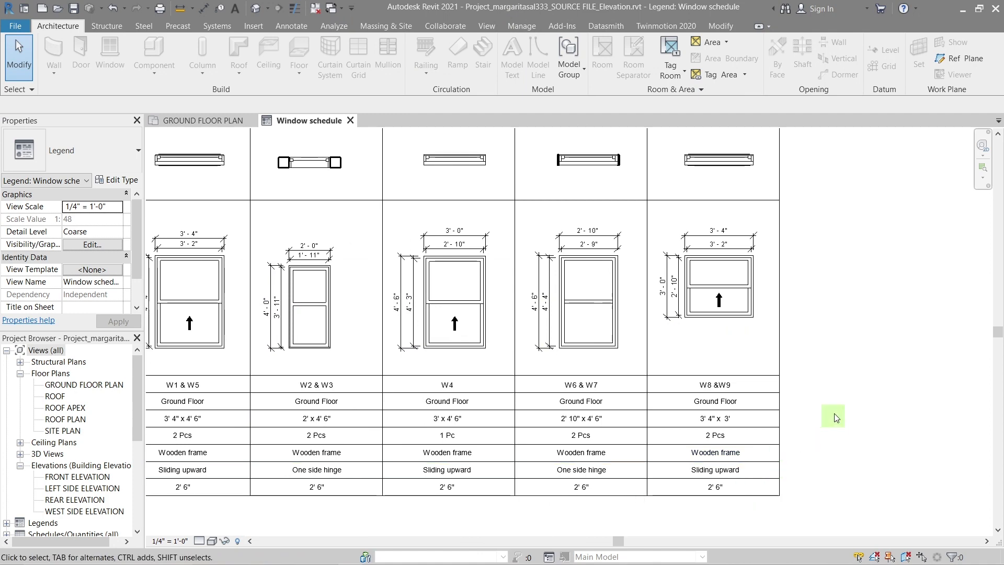
- Zoom in and out around the legend to review the completed columns
scroll(703, 459, "down", 2)
scroll(703, 497, "up", 5)
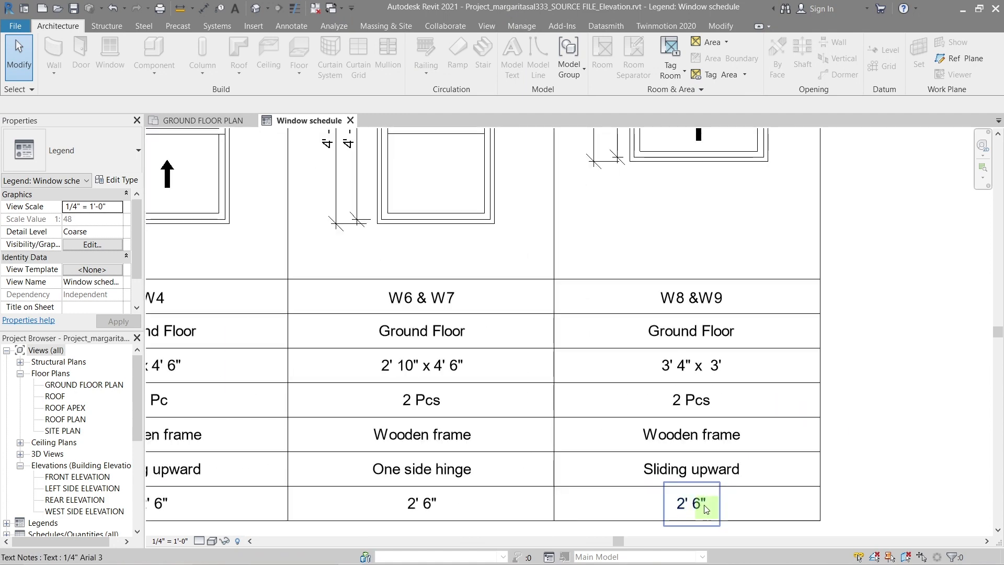
scroll(918, 401, "down", 3)
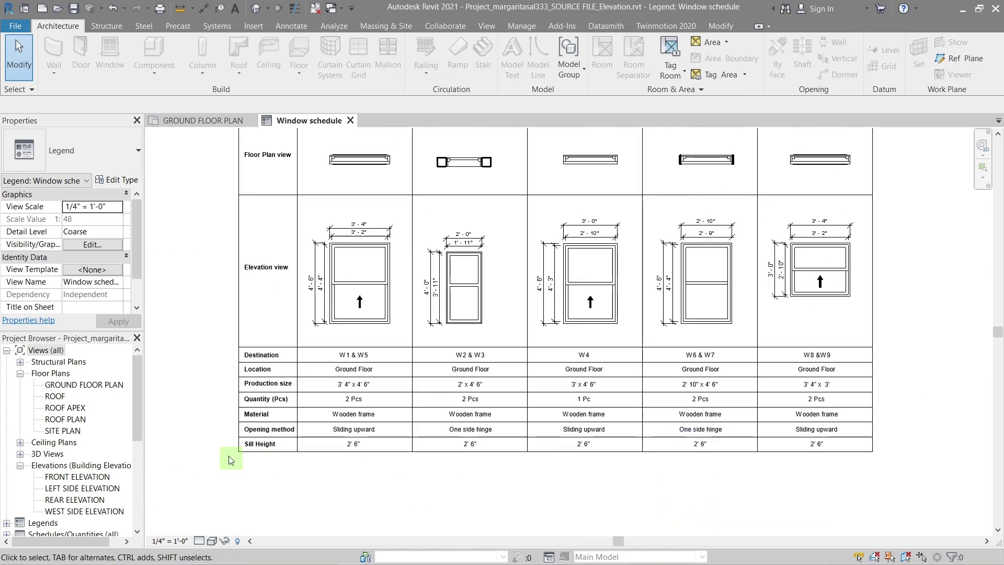
scroll(315, 447, "up", 4)
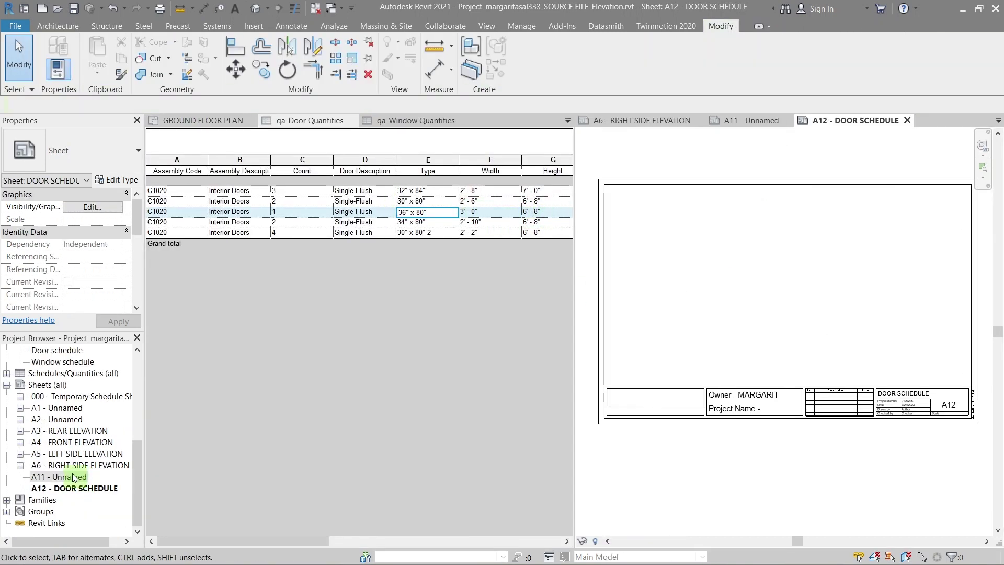
- Rename sheet A11 to WINDOW SCHEDULE through its title block name label
double_click(60, 477)
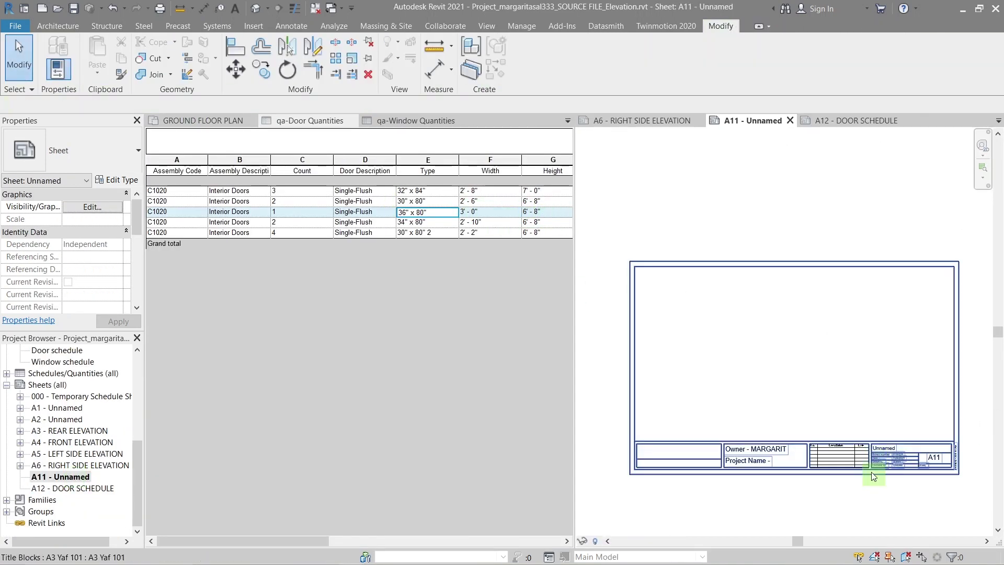
double_click(860, 456)
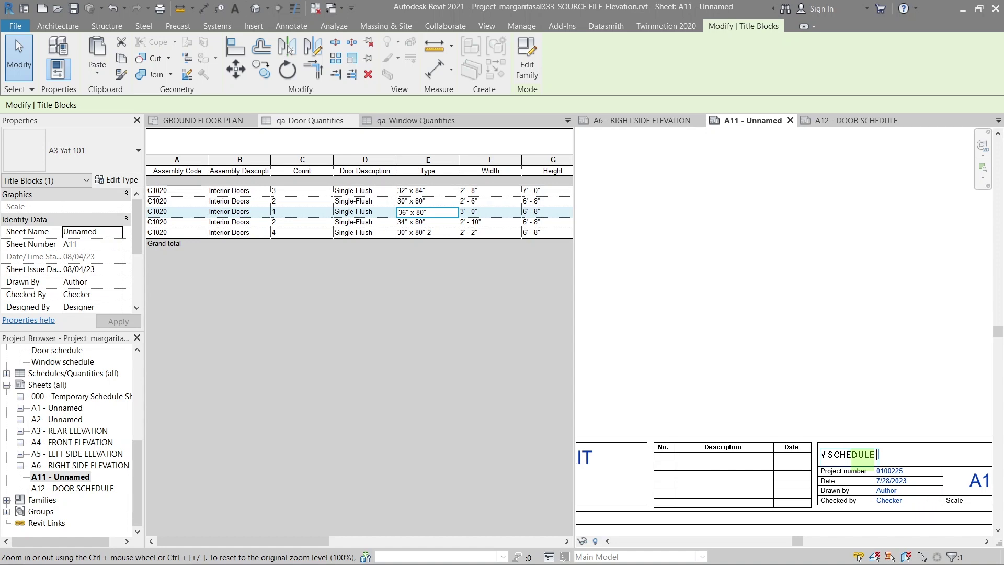
left_click(860, 401)
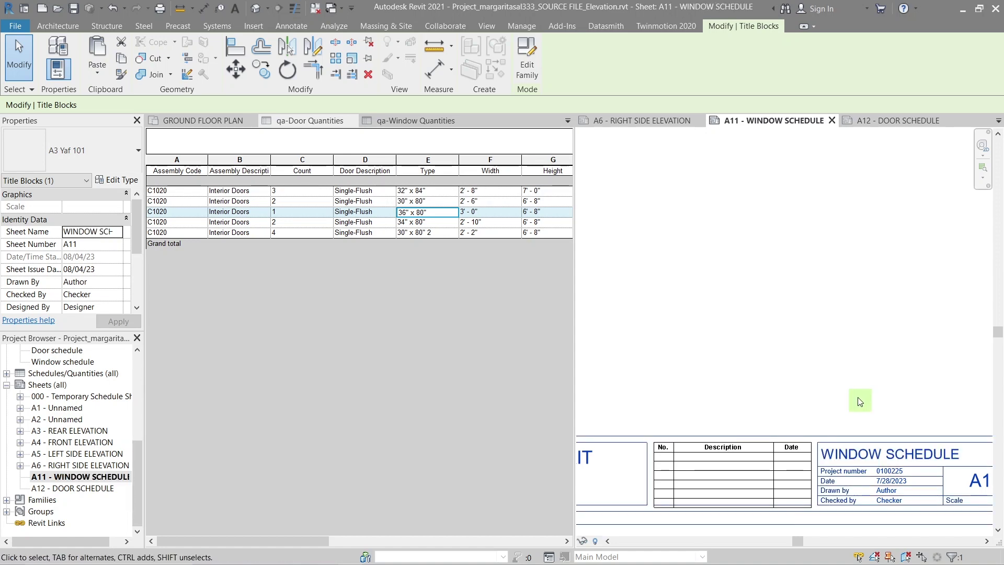
- Switch views and reopen A11 - WINDOW SCHEDULE from the Project Browser
key("ctrl+Tab")
left_click(89, 477)
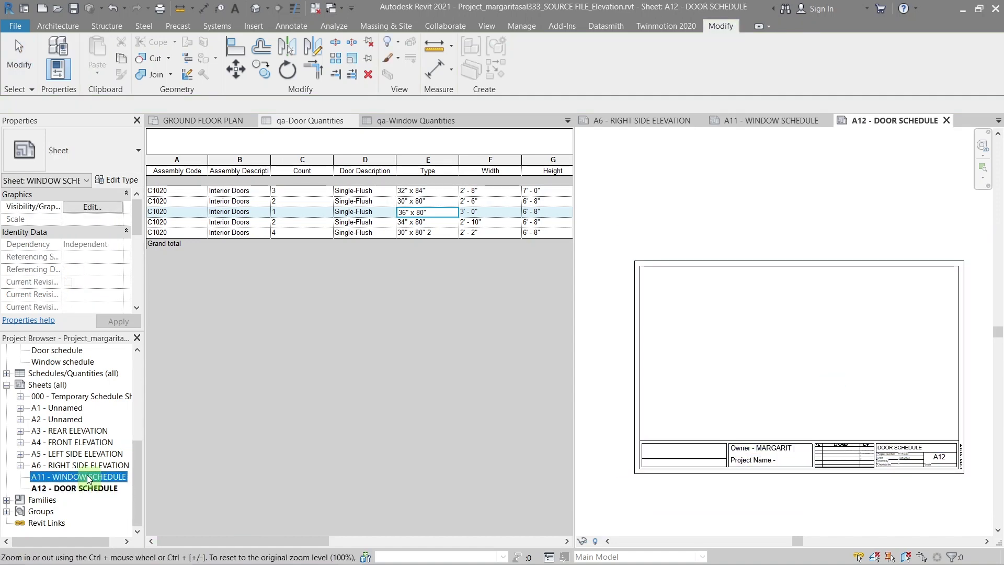
double_click(89, 477)
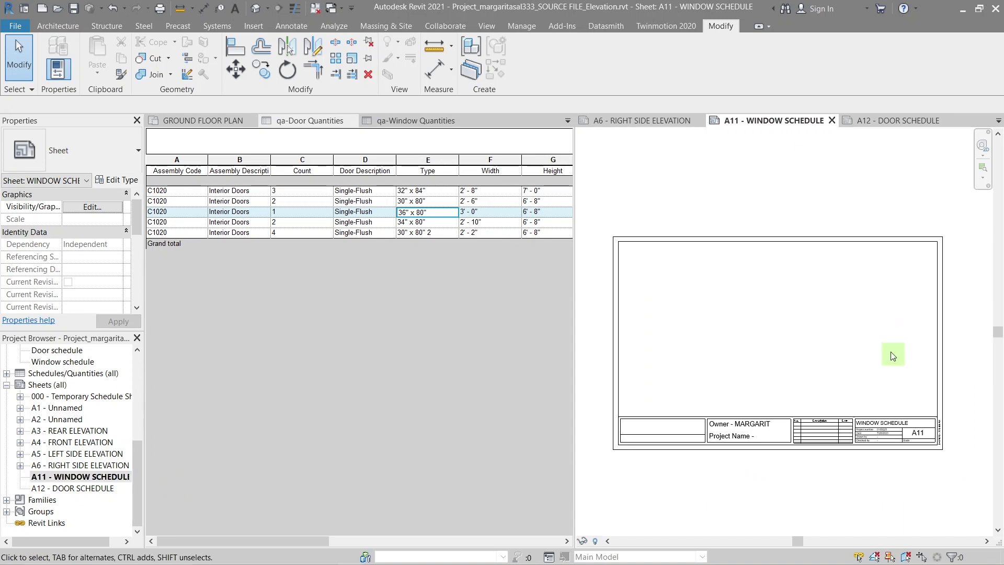
- Drag the Window schedule legend onto sheet A11 and fix its position
scroll(55, 441, "up", 1)
left_click(61, 385)
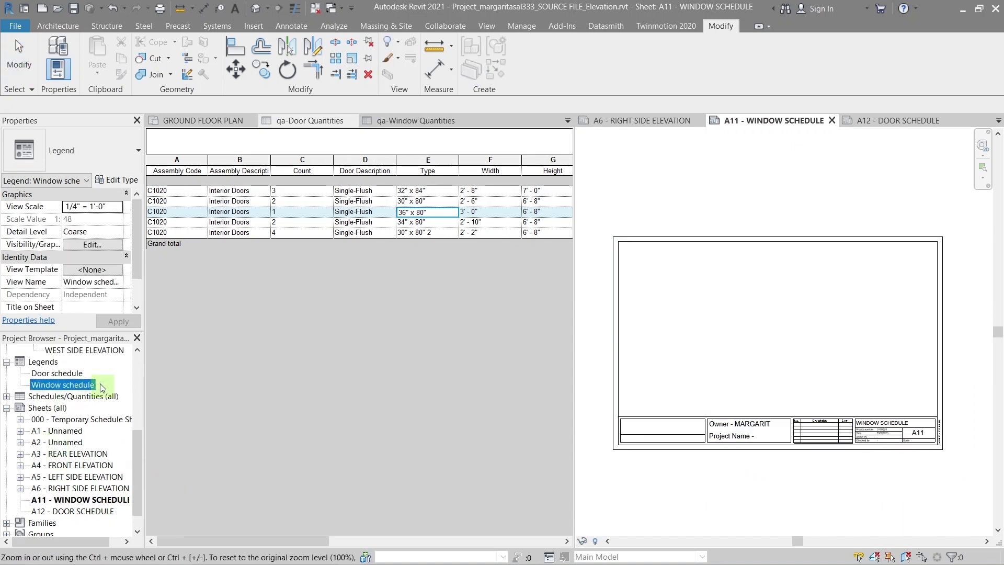
left_click_drag(220, 395, 768, 333)
left_click(768, 334)
left_click(900, 345)
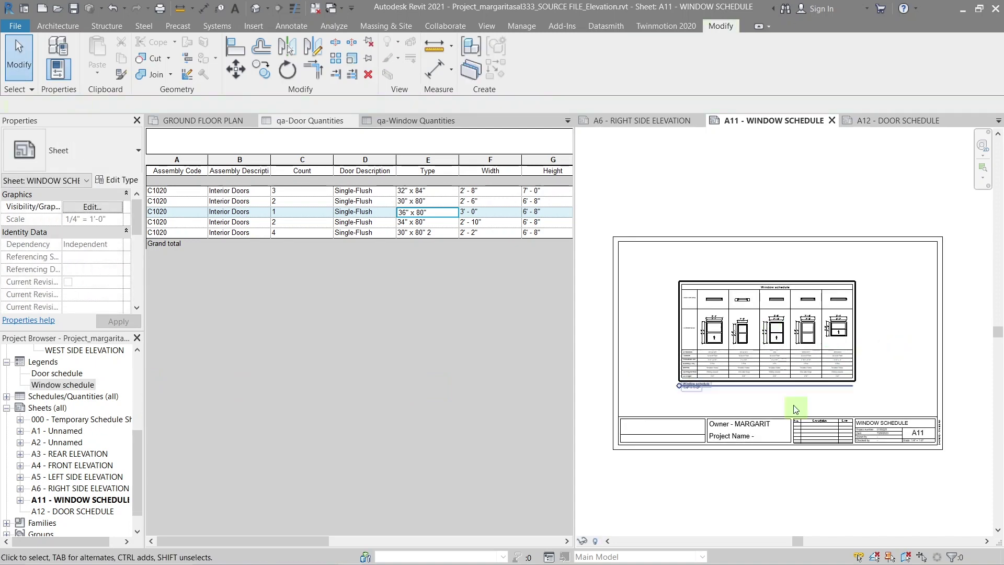
- Drag the qa-Window Quantities schedule from Schedules onto the sheet below the legend
scroll(682, 391, "up", 4)
scroll(681, 391, "down", 2)
scroll(688, 393, "down", 3)
scroll(66, 441, "up", 2)
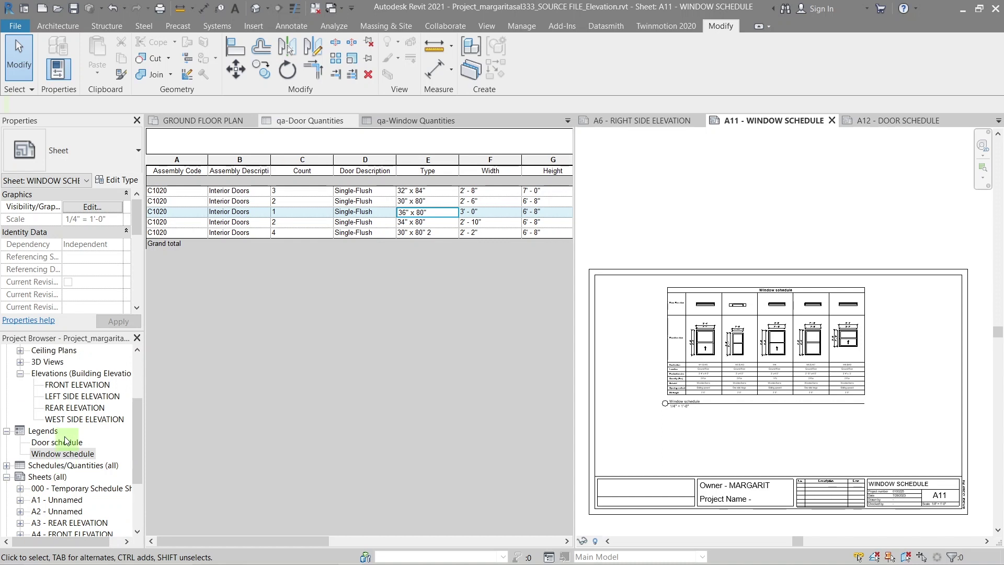
left_click(16, 467)
scroll(82, 450, "down", 2)
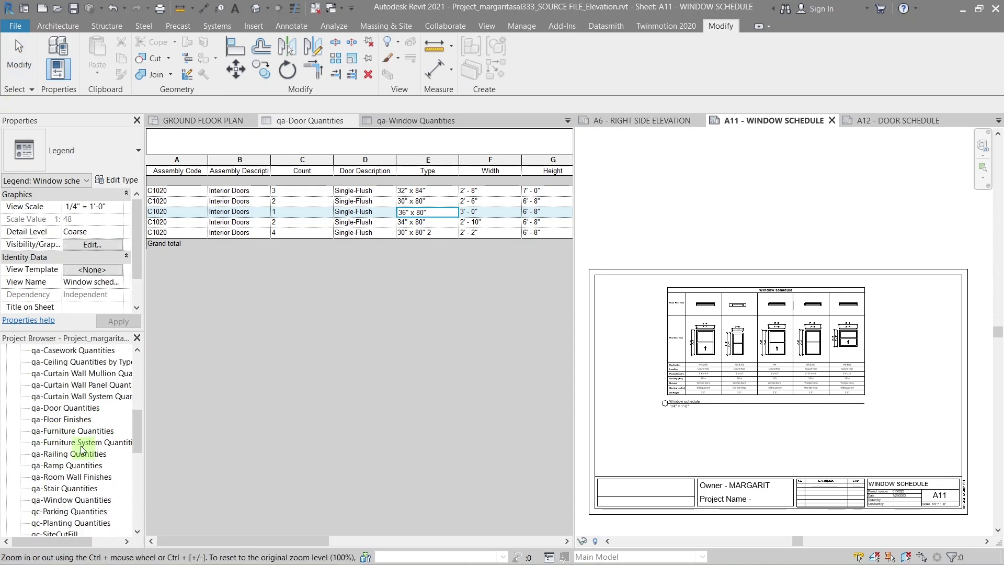
left_click(93, 500)
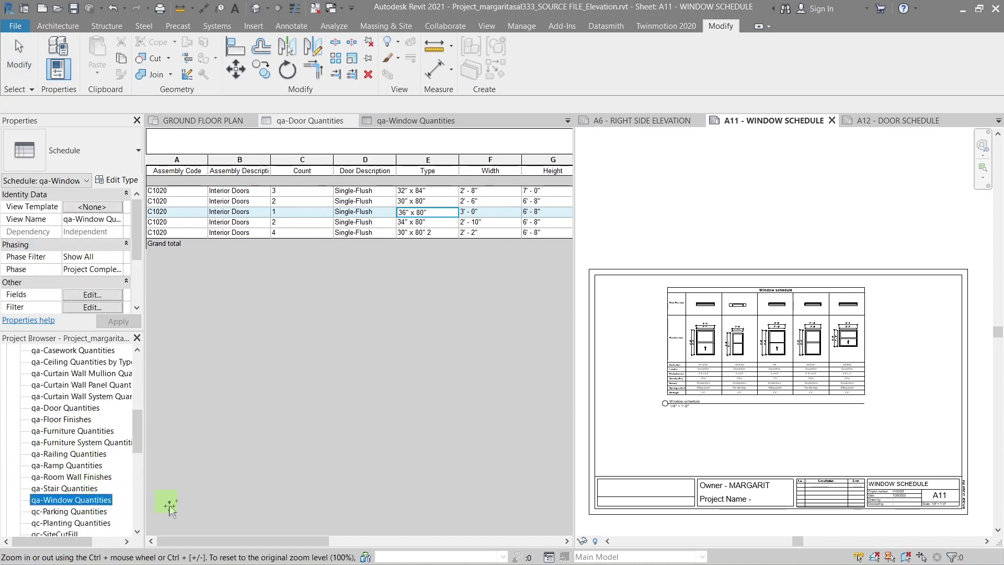
left_click_drag(761, 448, 757, 433)
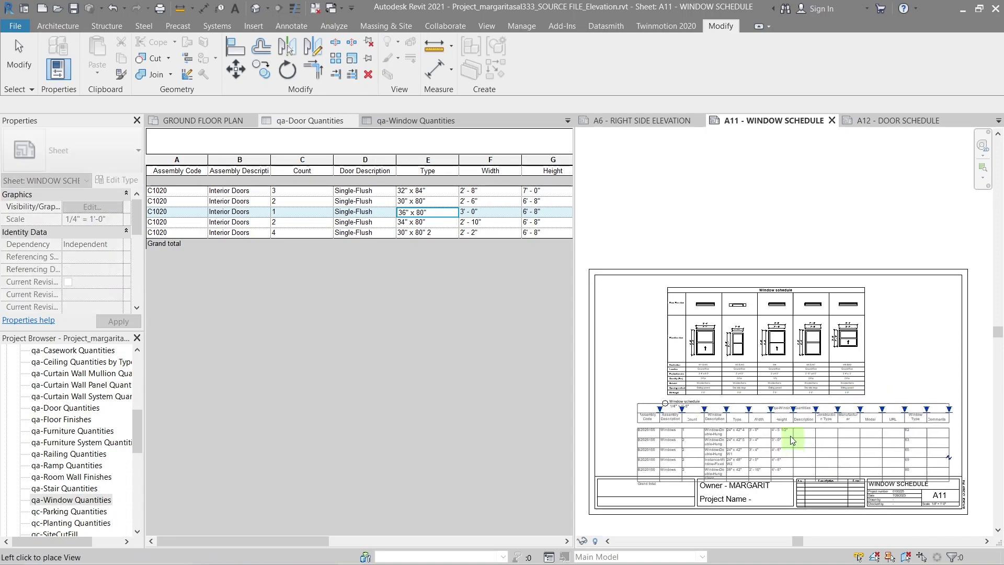